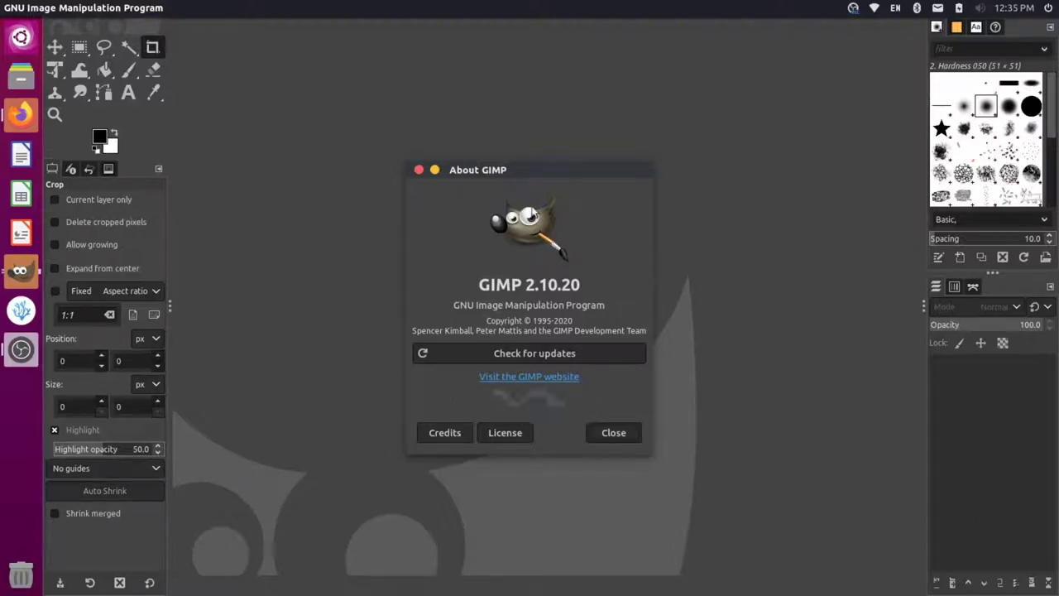
Close About GIMP and scroll the 'Create Transparent Gradient in GIMP' video page to its comments
left_click(418, 170)
left_click(21, 113)
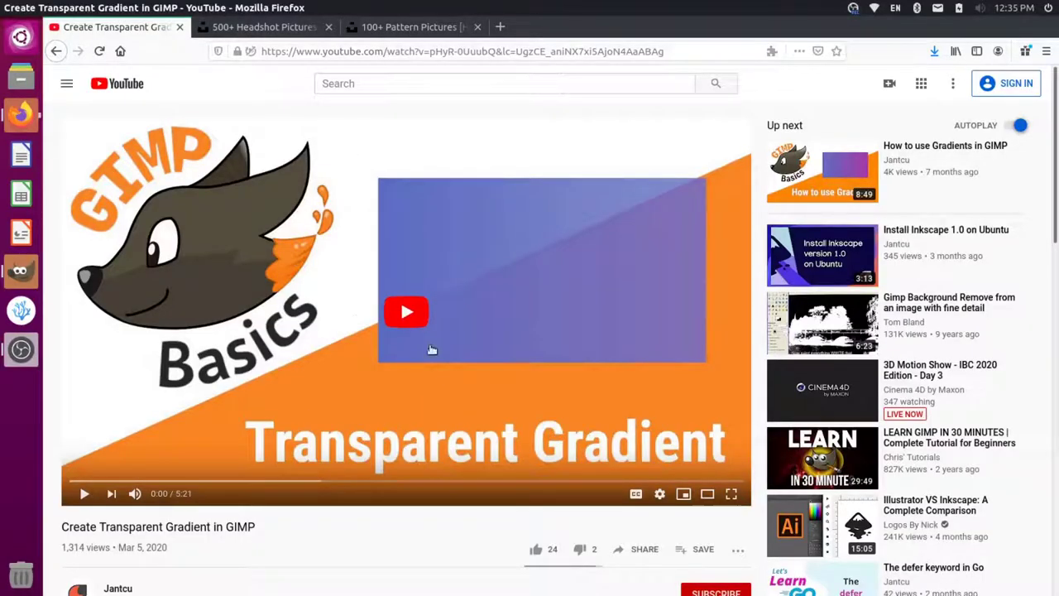
scroll(356, 277, "down", 3)
scroll(367, 266, "down", 2)
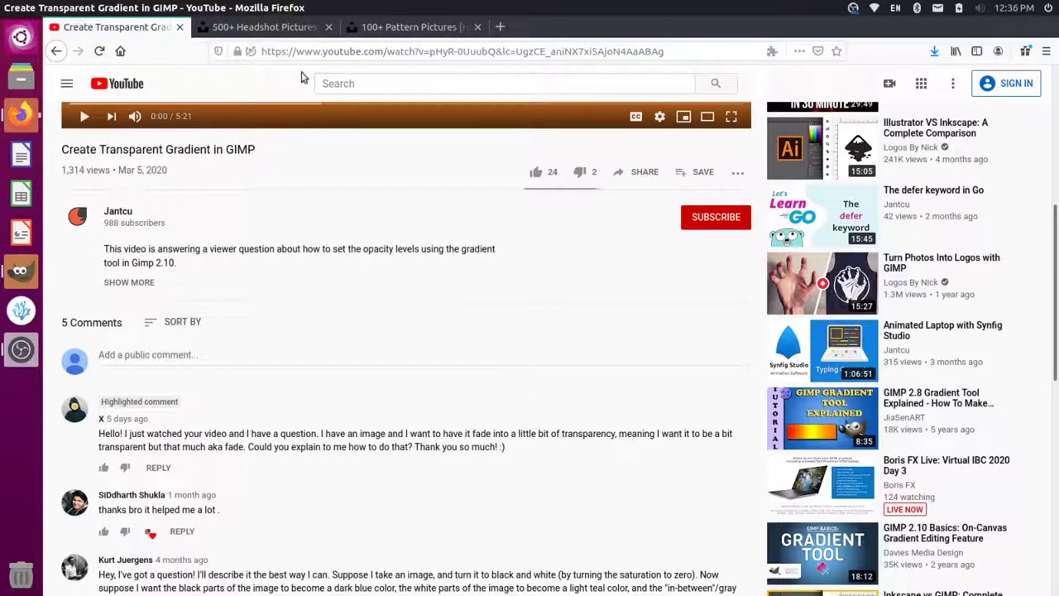
Download and save the blonde boy headshot photo from Unsplash
left_click(277, 27)
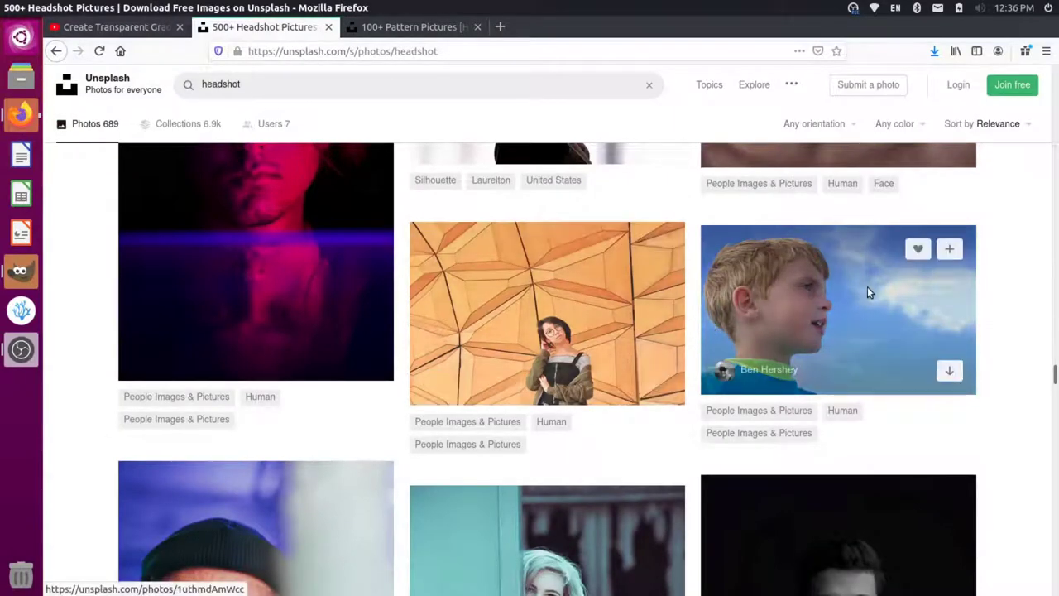
left_click(867, 286)
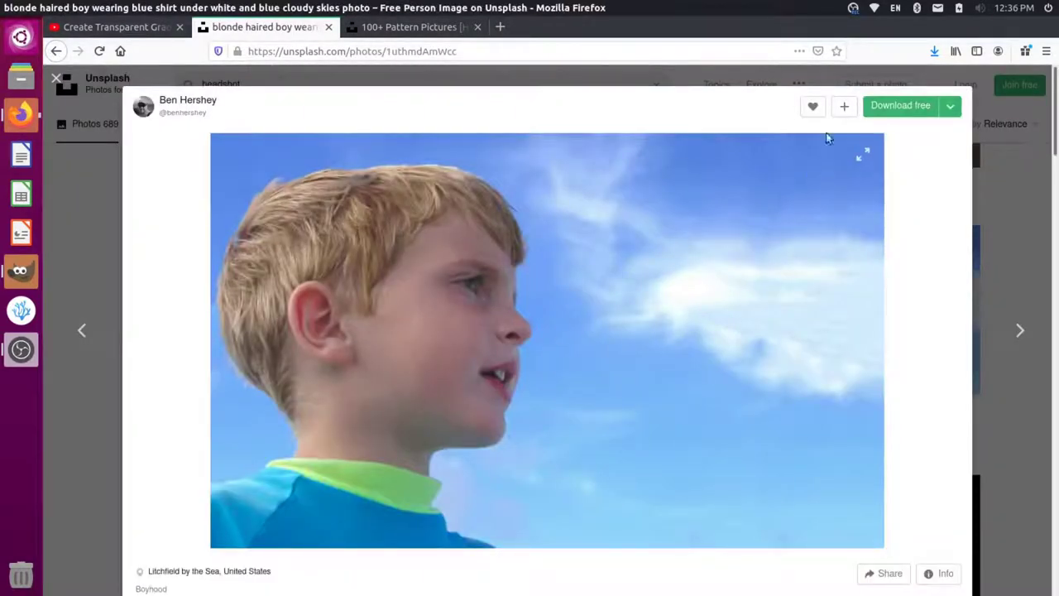
left_click(908, 109)
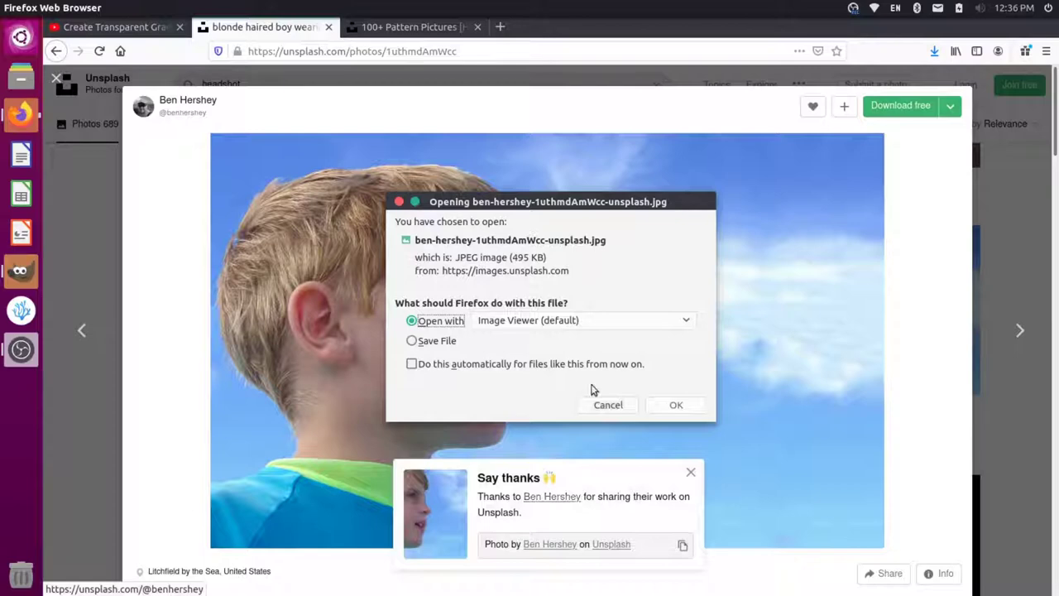
left_click(436, 344)
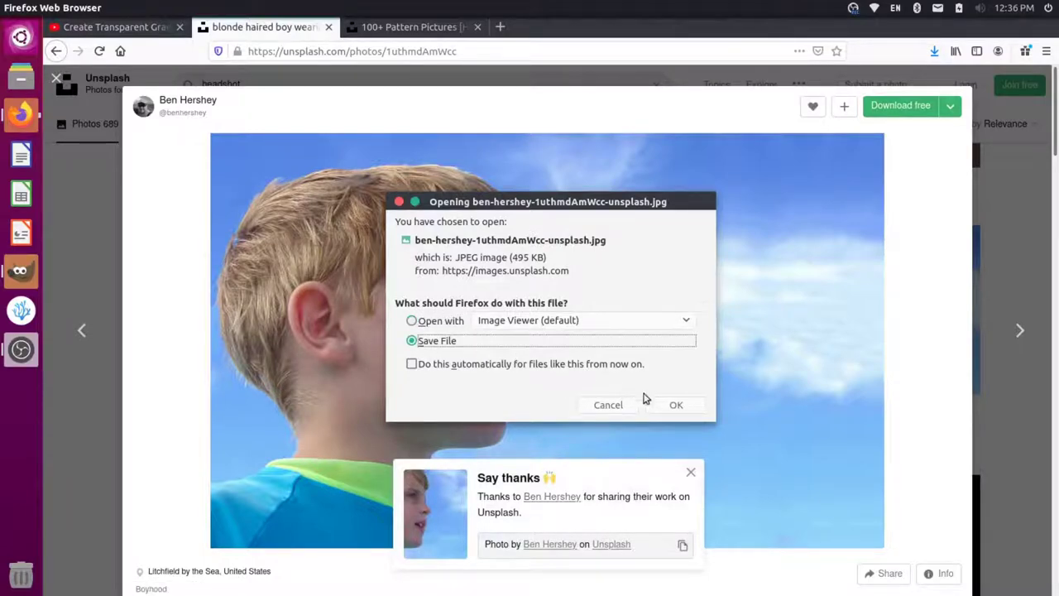
left_click(672, 404)
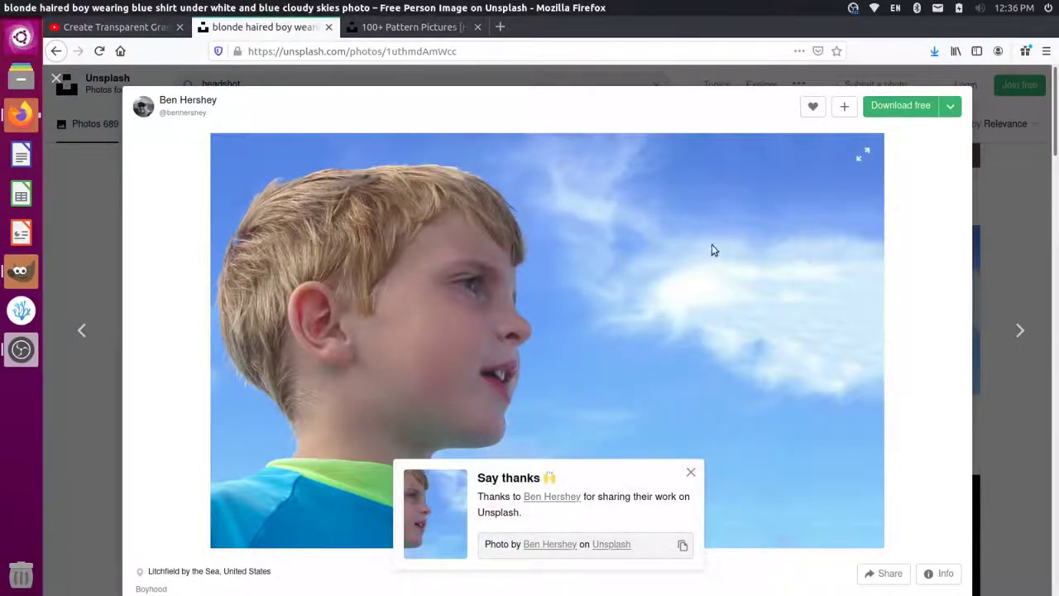
Download and save the purple-pink fractal pattern photo from Unsplash
left_click(412, 28)
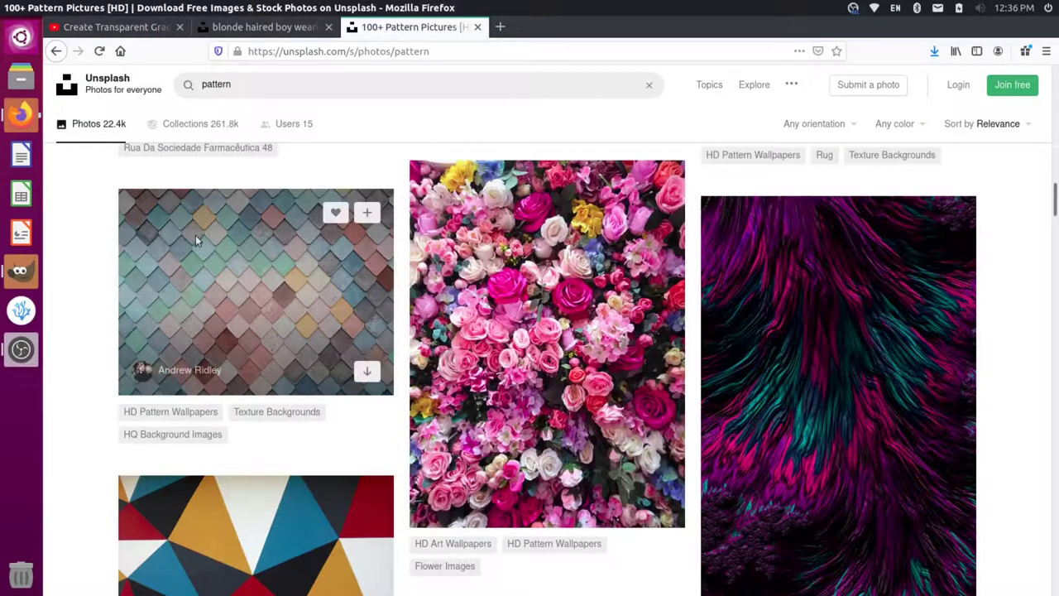
left_click(813, 309)
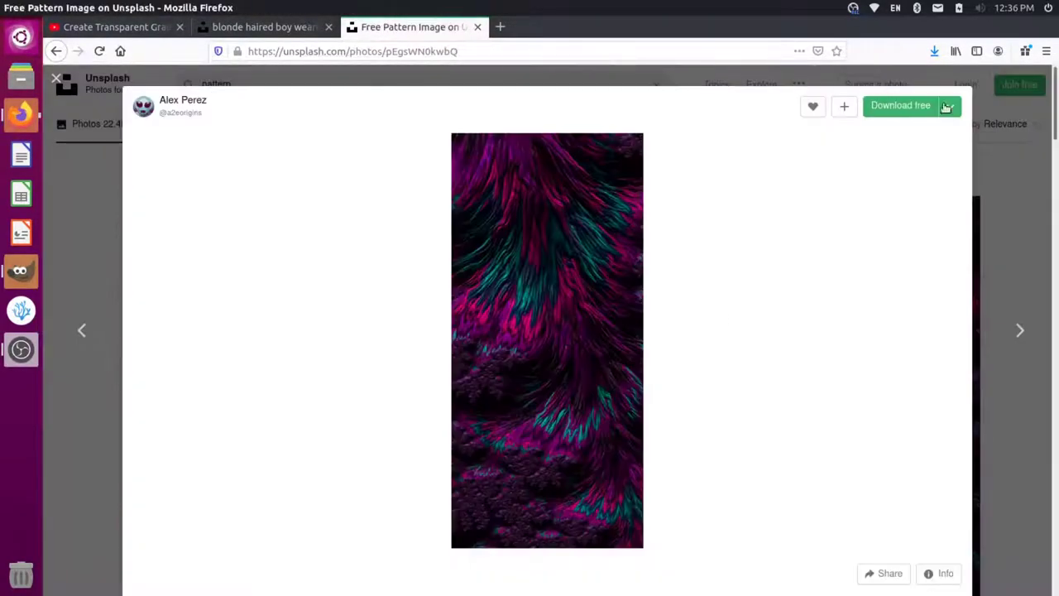
left_click(945, 106)
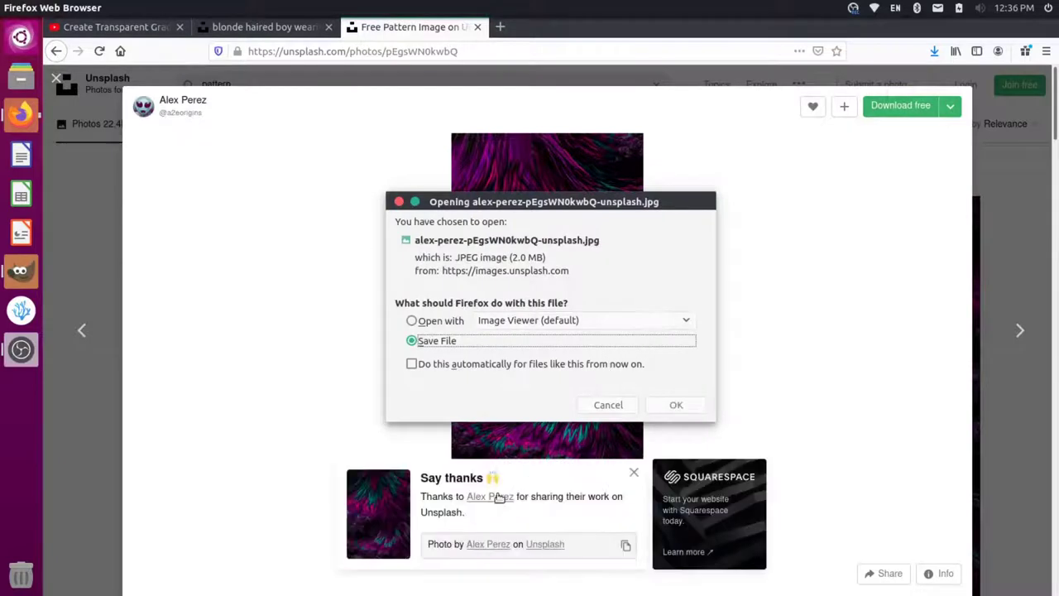
left_click(675, 405)
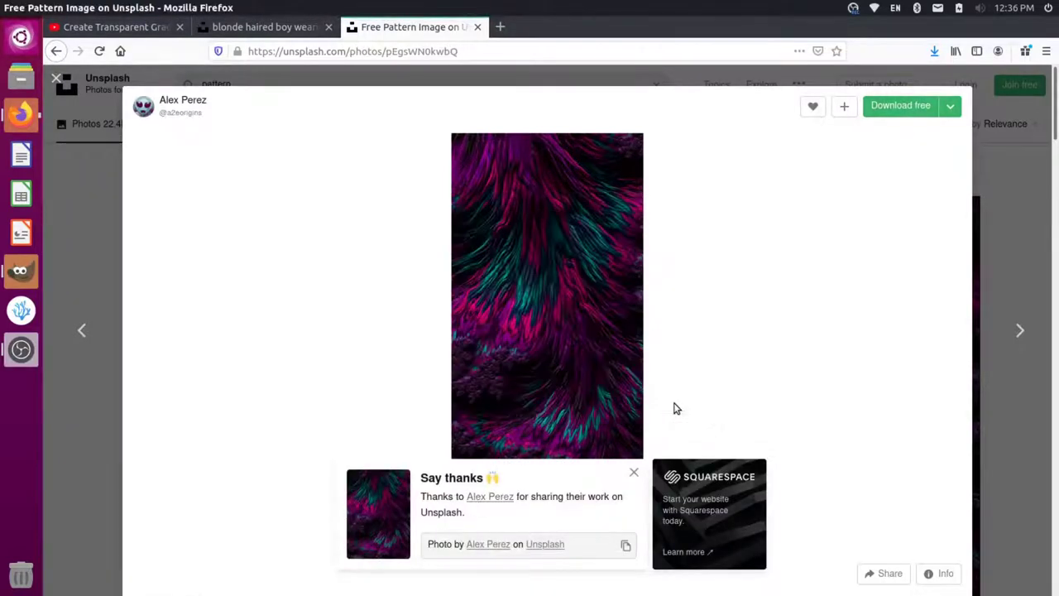
Select both JPEGs in the Downloads folder and drop them onto the GIMP dock icon
left_click(18, 79)
left_click(116, 182)
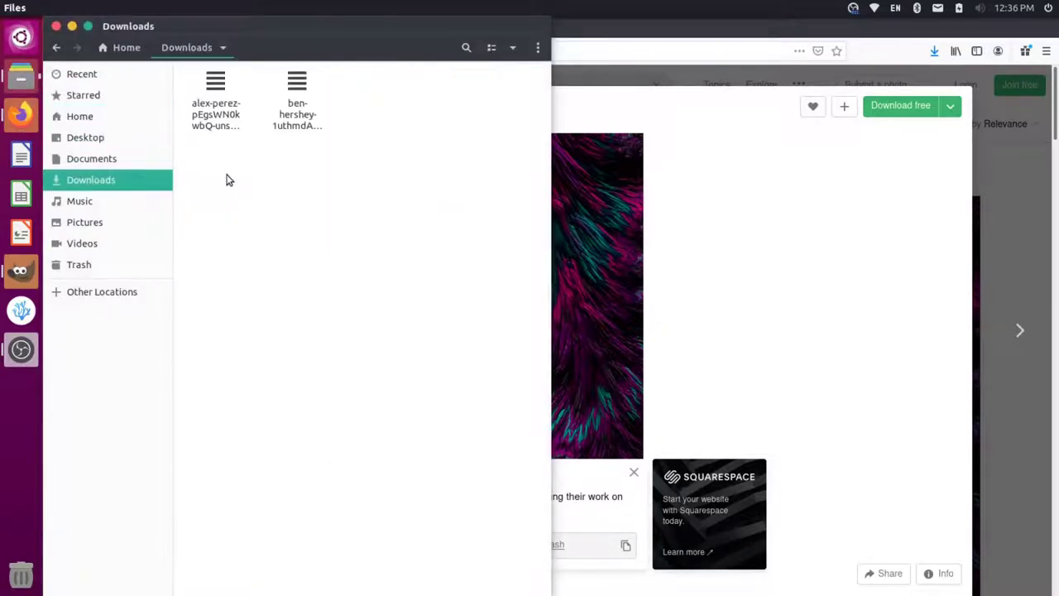
left_click(210, 93)
left_click(311, 99, "ctrl")
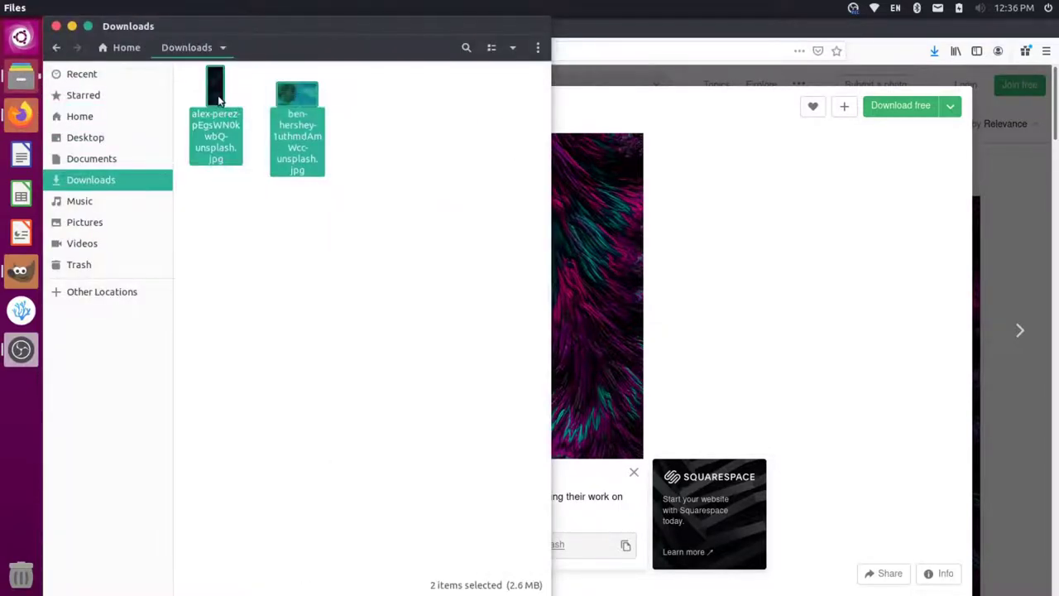
left_click_drag(219, 100, 20, 270)
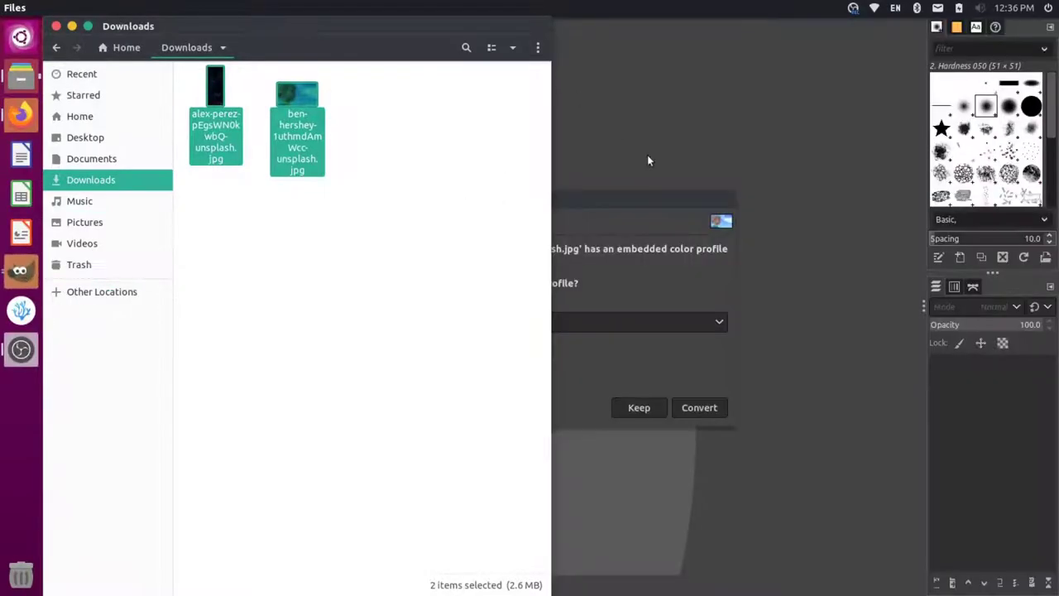
left_click(660, 152)
Convert both photos to the built-in sRGB profile and bring the boy photo back
left_click(695, 405)
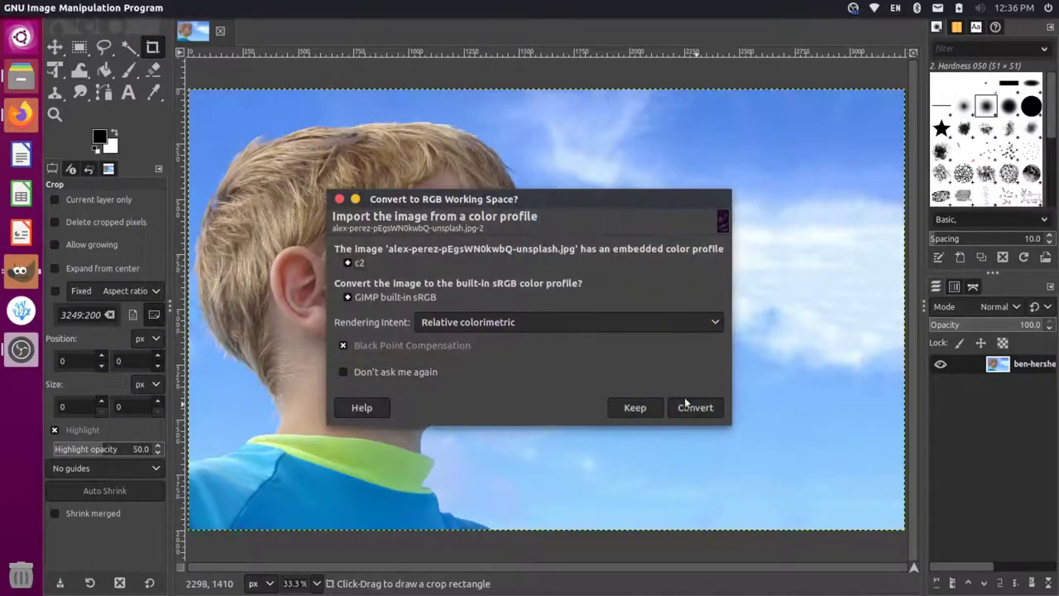
left_click(686, 404)
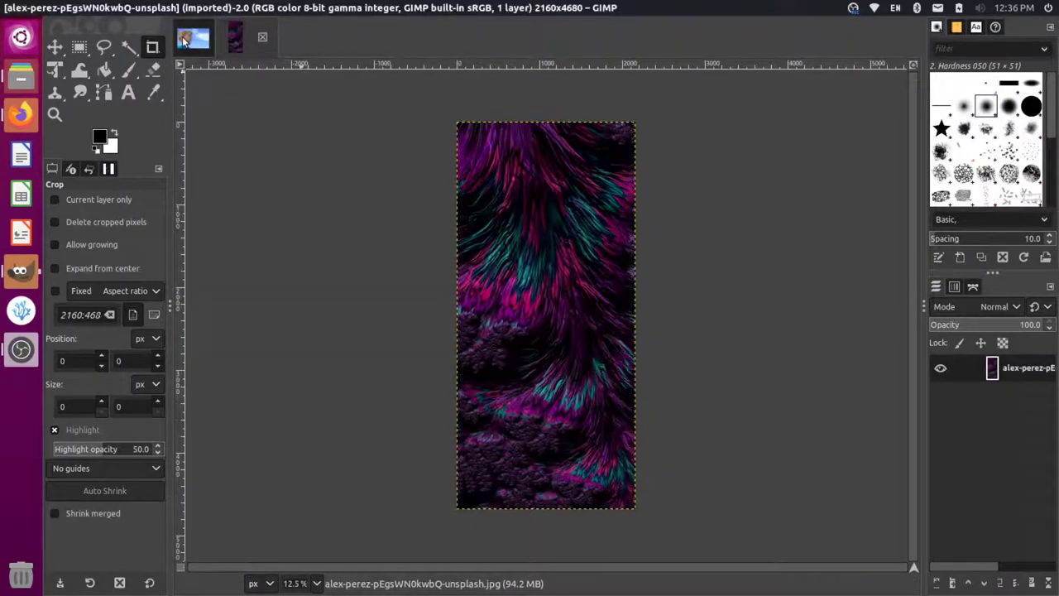
left_click(183, 40)
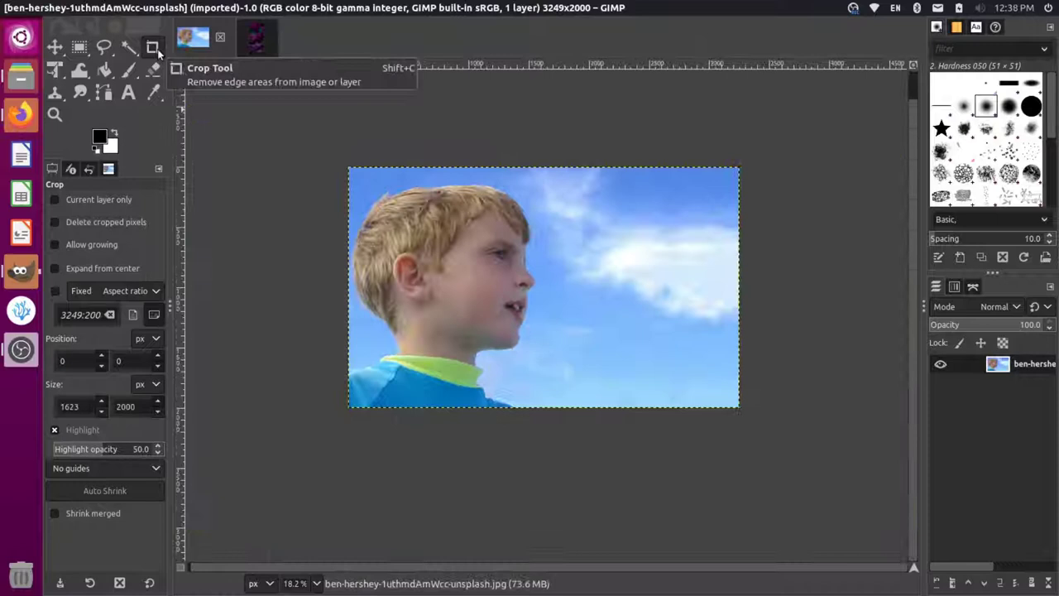
Crop the boy photo to 1601×2000 with Delete cropped pixels on, removing the right-side sky
left_click_drag(333, 163, 540, 462)
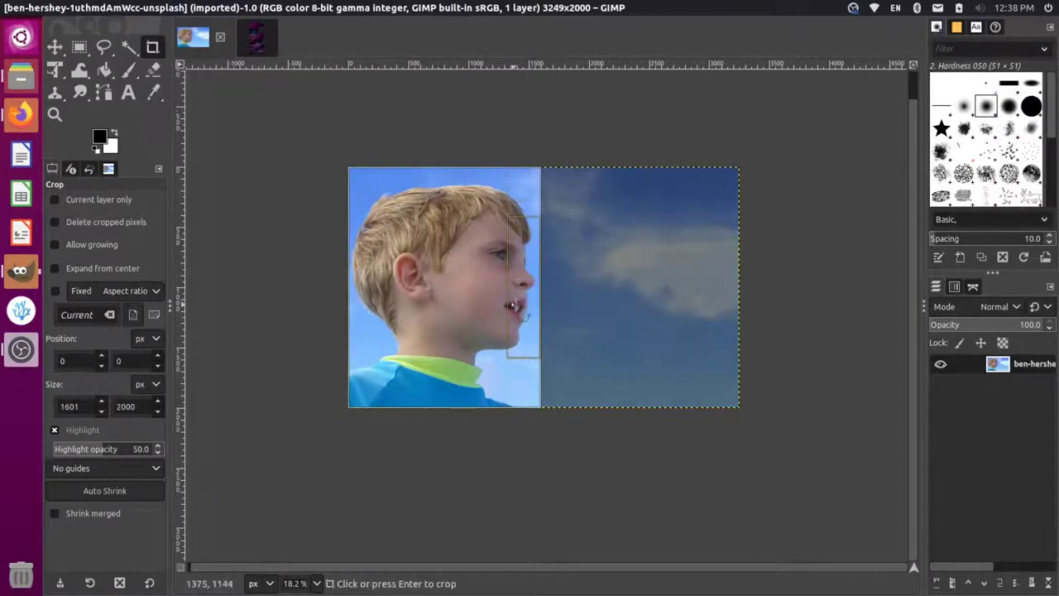
left_click_drag(520, 303, 520, 301)
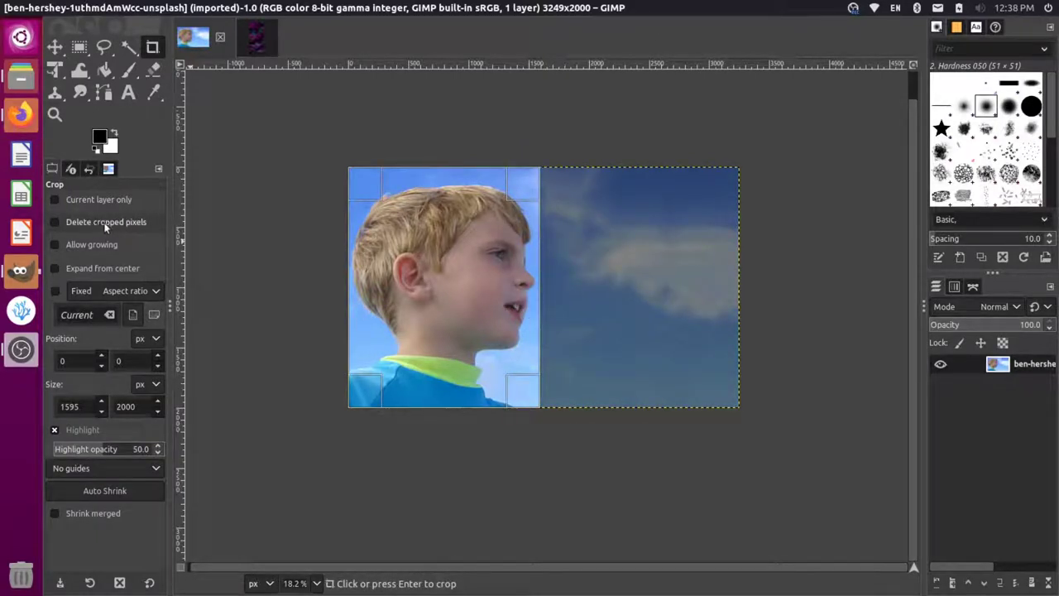
left_click(477, 263)
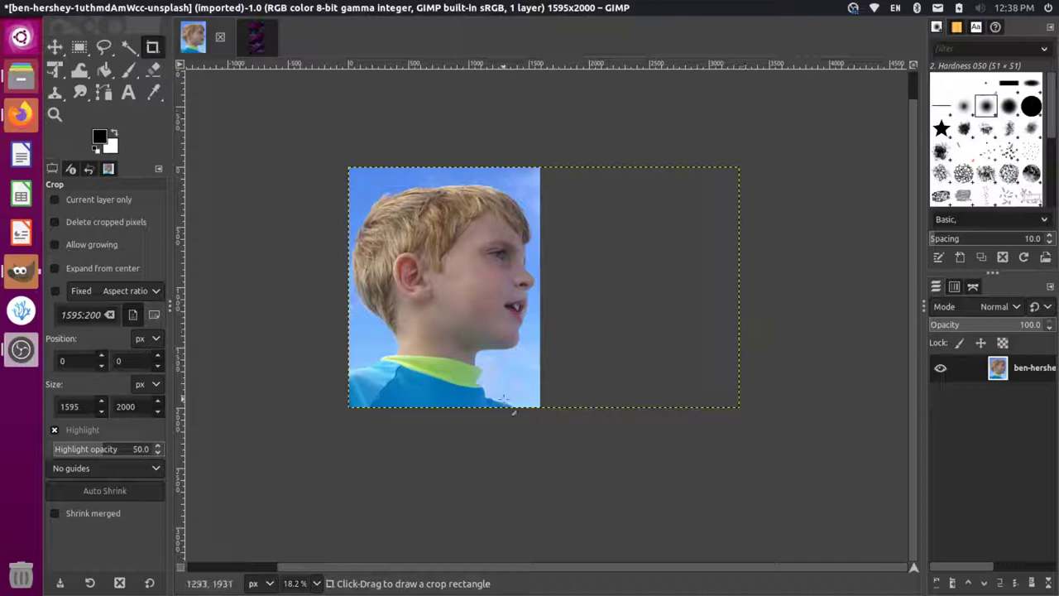
key("ctrl+z")
left_click_drag(294, 129, 540, 448)
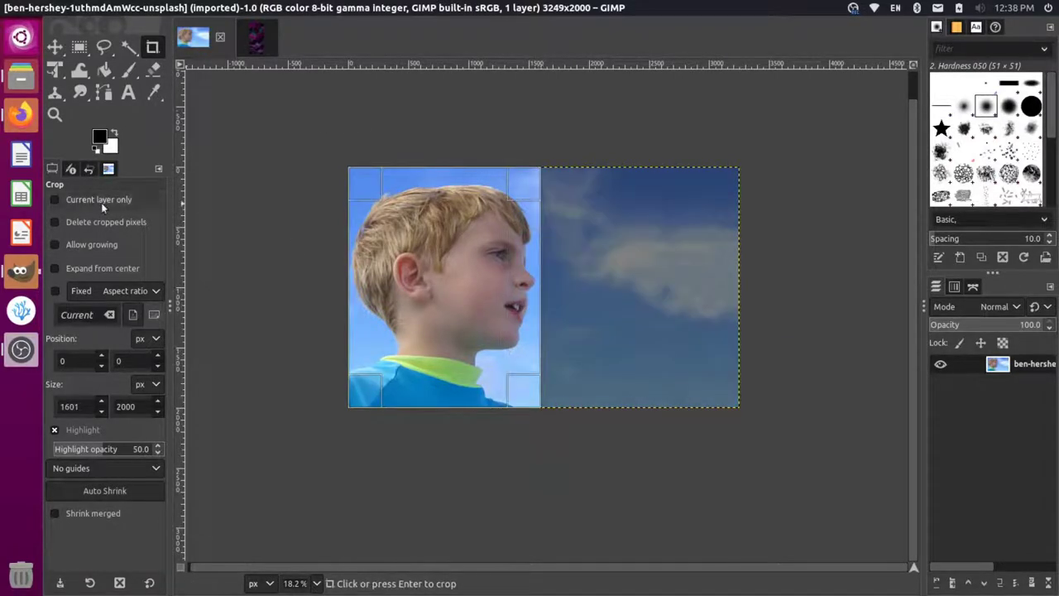
left_click(97, 224)
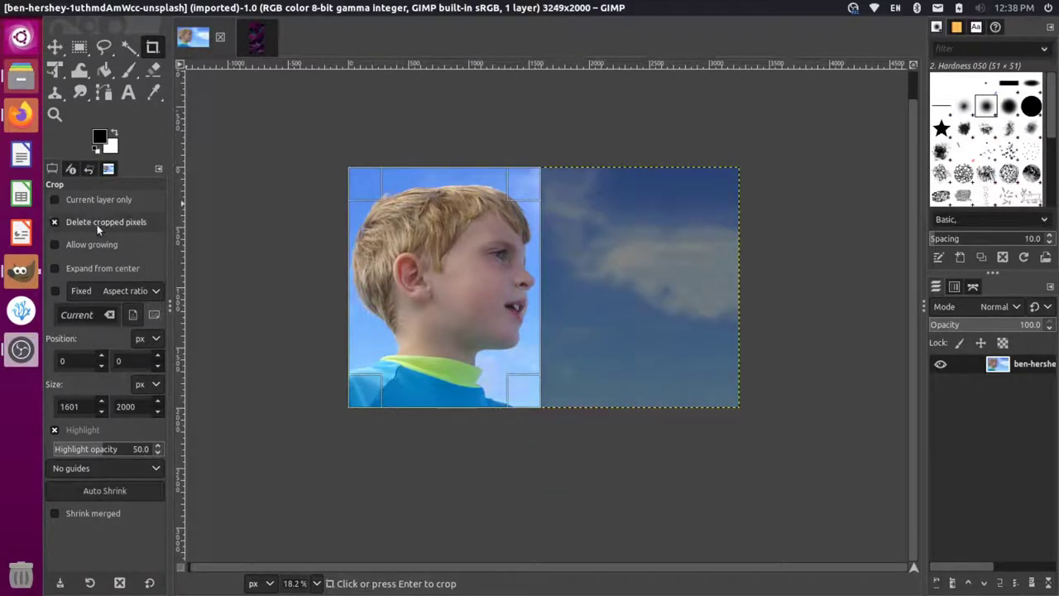
left_click(454, 292)
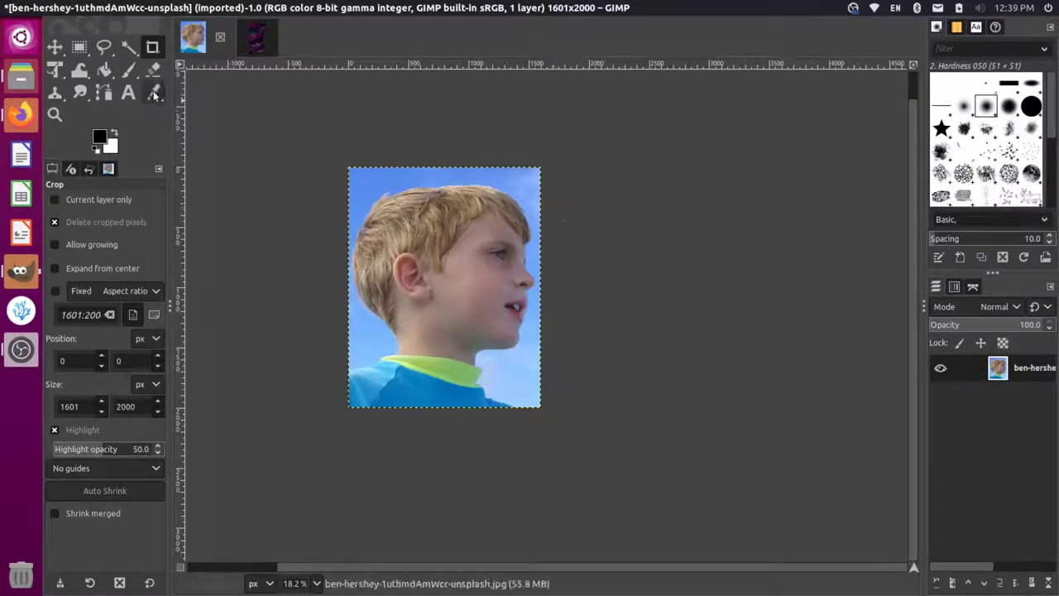
Fuzzy-select the sky above the hair and cut it, then undo since it left white
left_click(128, 50)
left_click(377, 189)
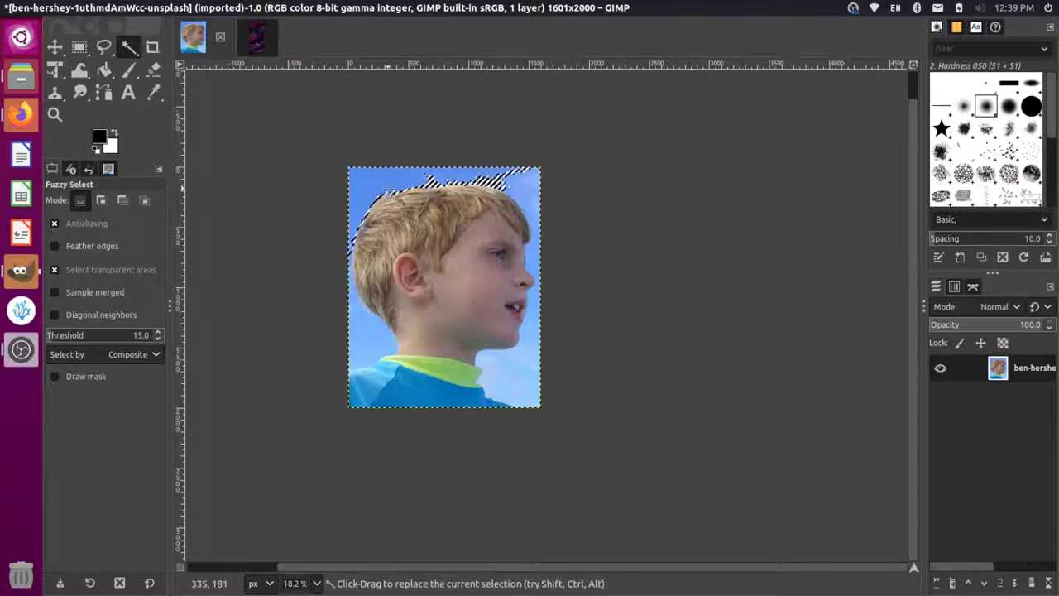
key("ctrl")
key("ctrl+x")
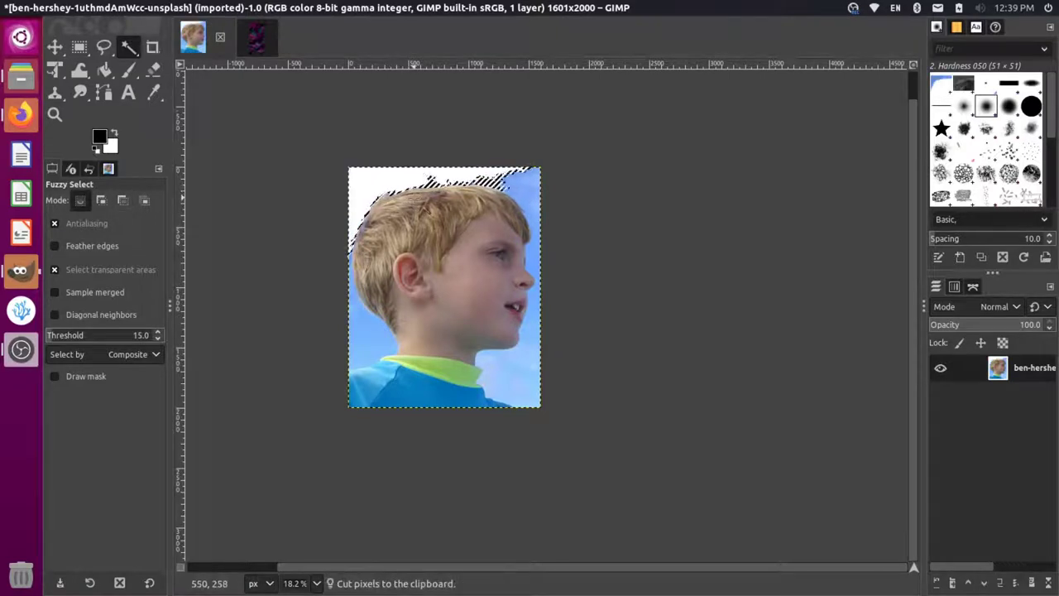
key("ctrl")
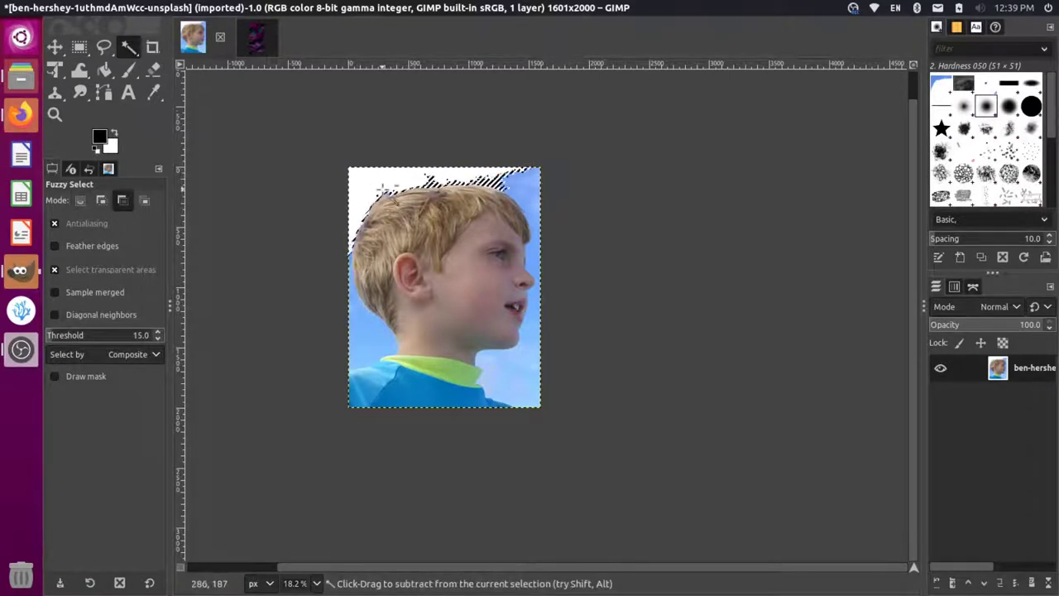
key("ctrl+z")
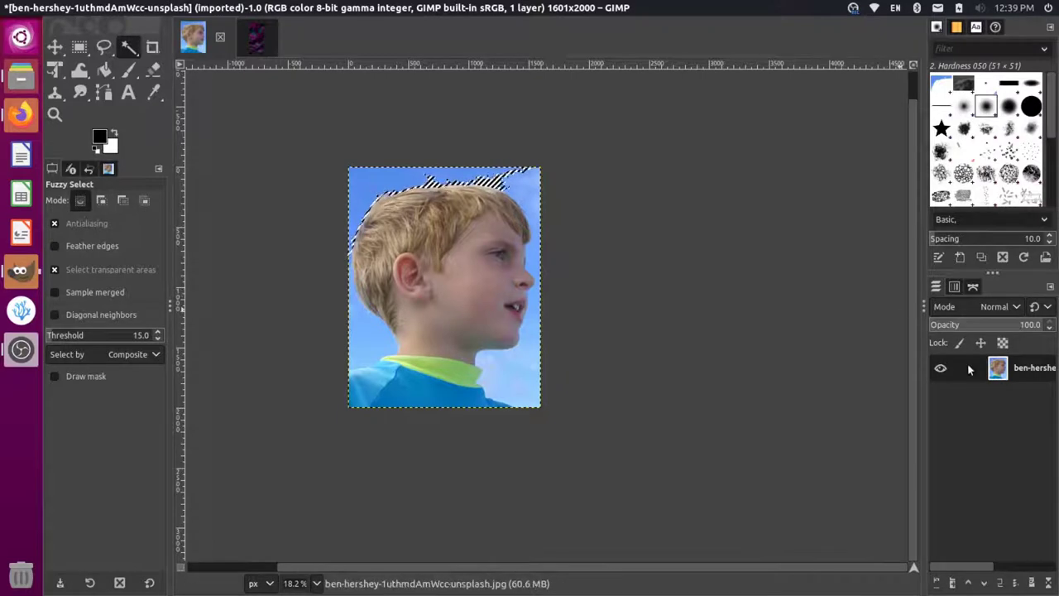
Add an alpha channel and cut the sky above the hair, right edge, below chin and beside the neck
right_click(1006, 374)
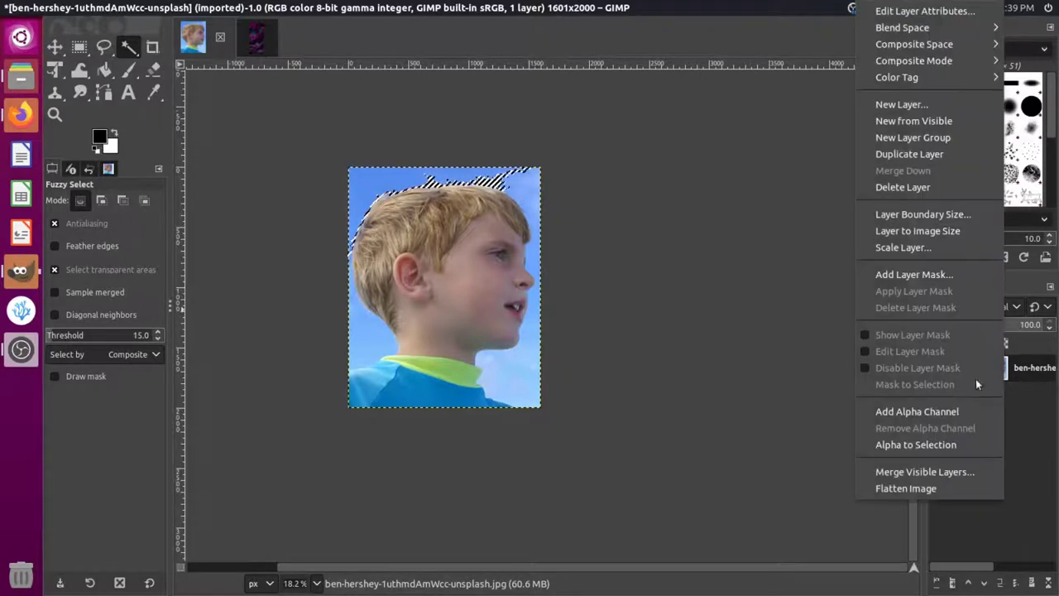
left_click(938, 411)
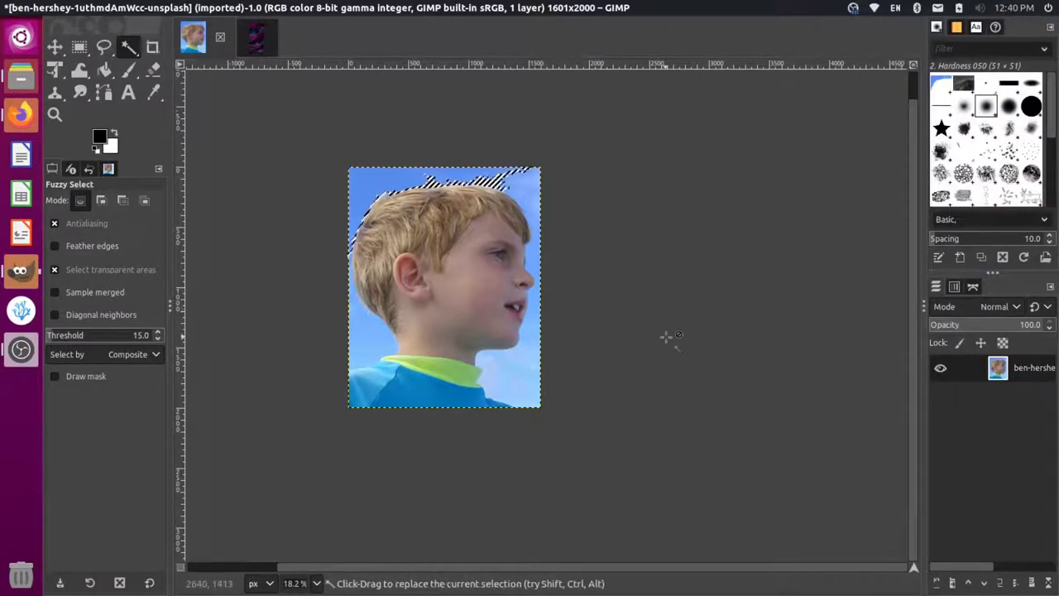
key("ctrl+x")
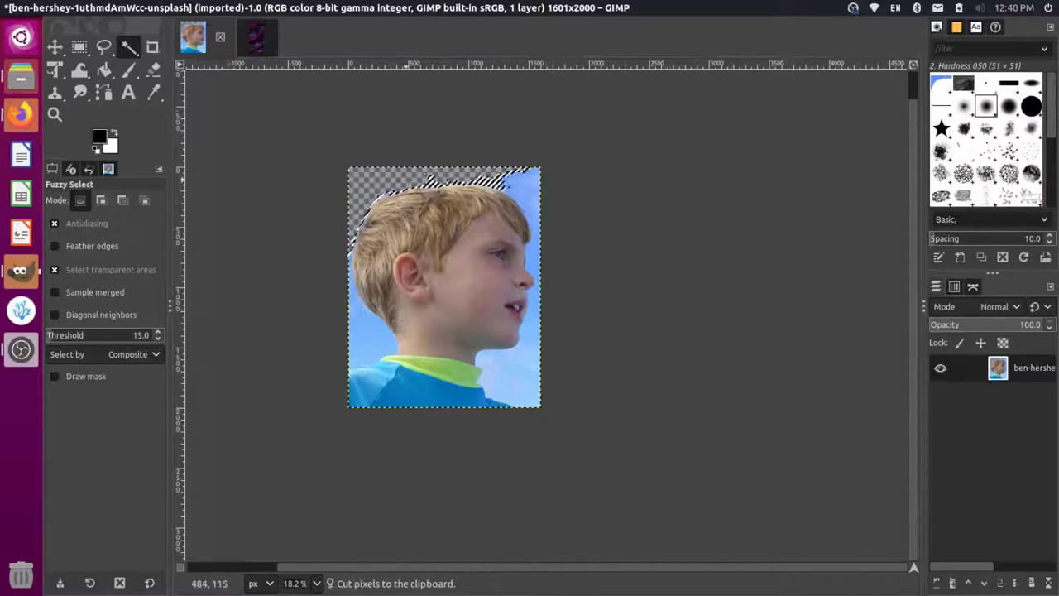
left_click(529, 195)
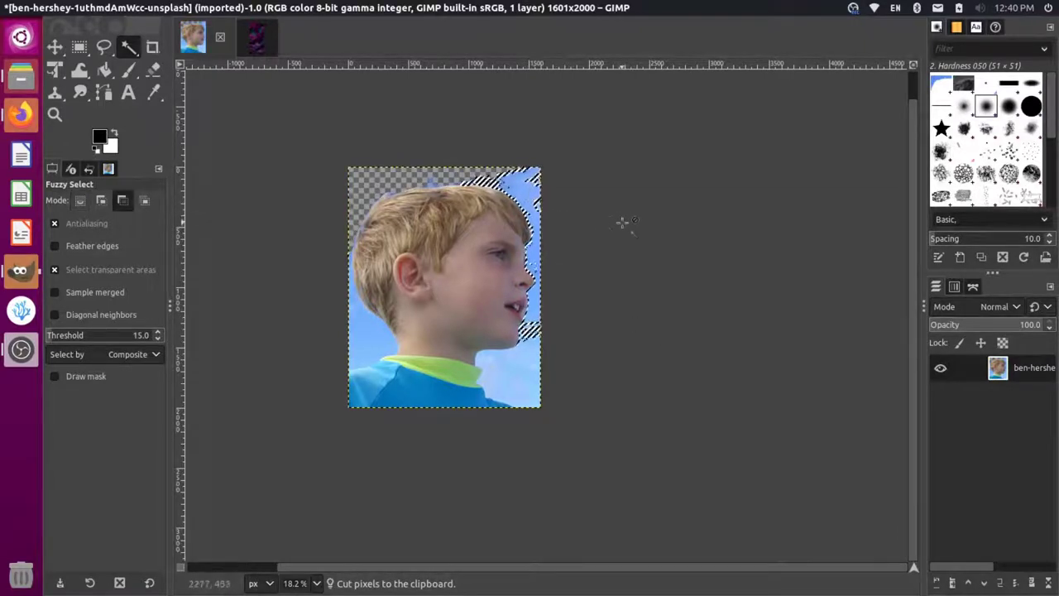
key("ctrl+x")
left_click(531, 374)
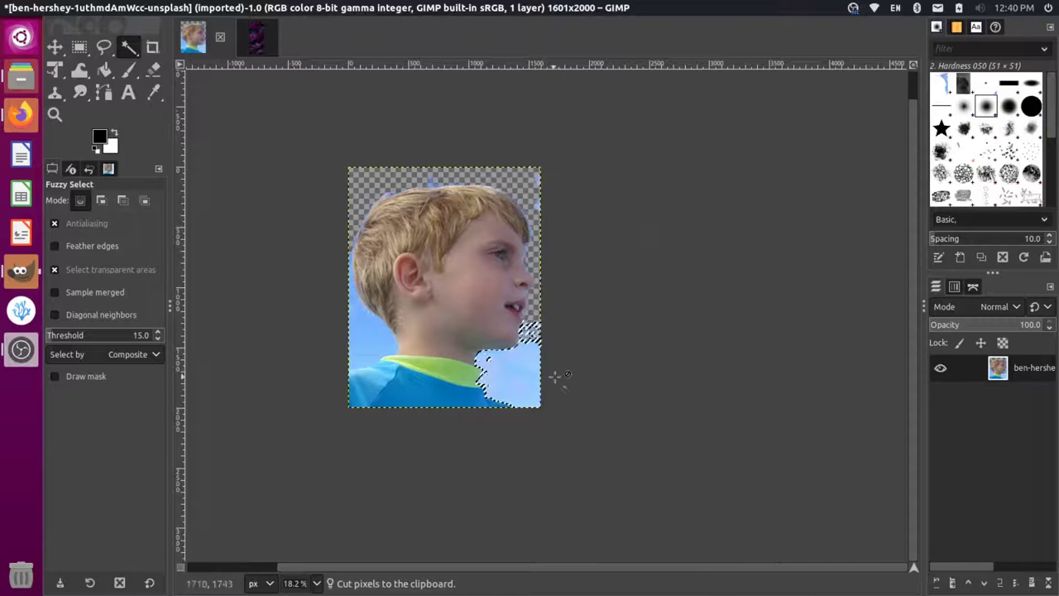
key("ctrl+x")
left_click(384, 335)
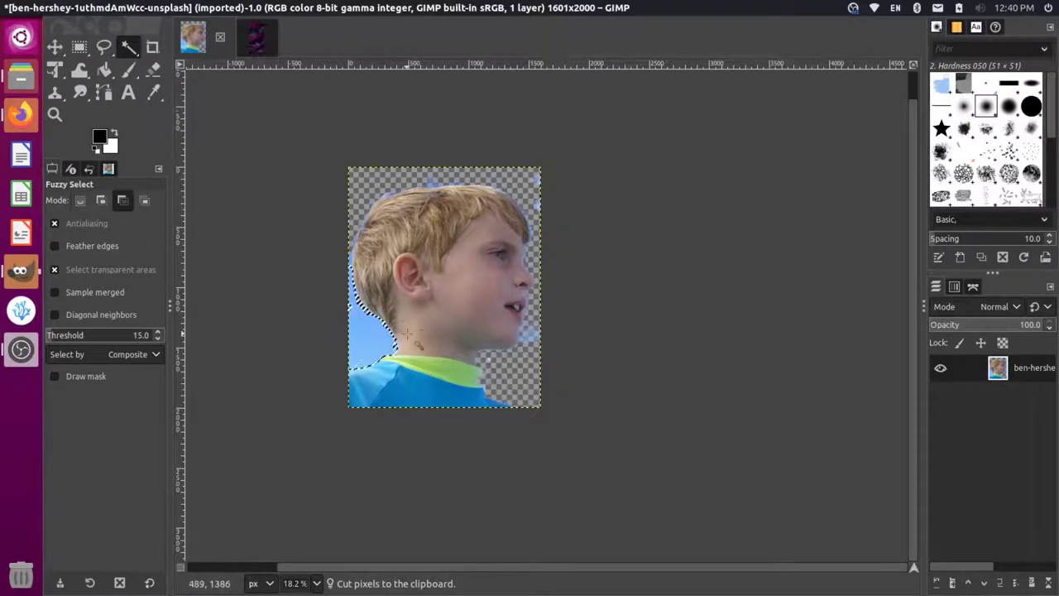
key("ctrl+x")
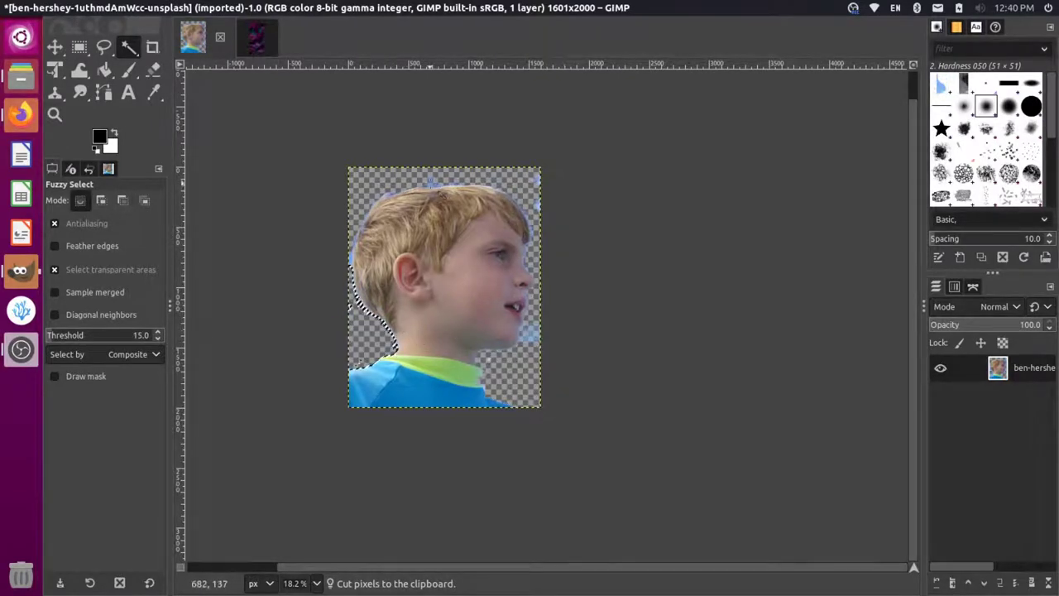
Select the small sky patch atop the head and pan around to check the cut-out
left_click(432, 181)
scroll(480, 202, "down", 1)
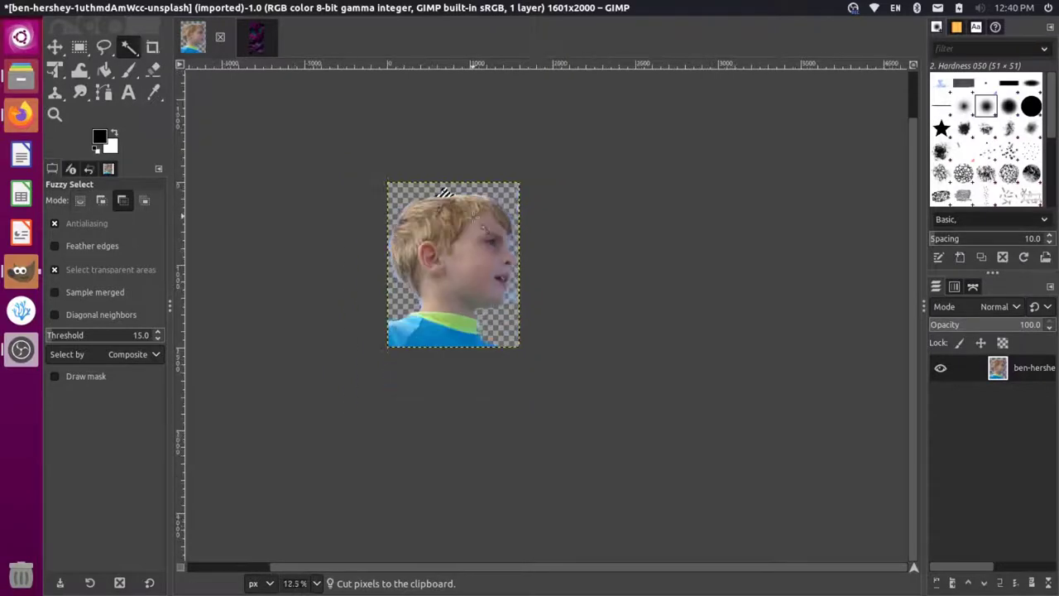
scroll(479, 203, "up", 4)
scroll(414, 190, "down", 3)
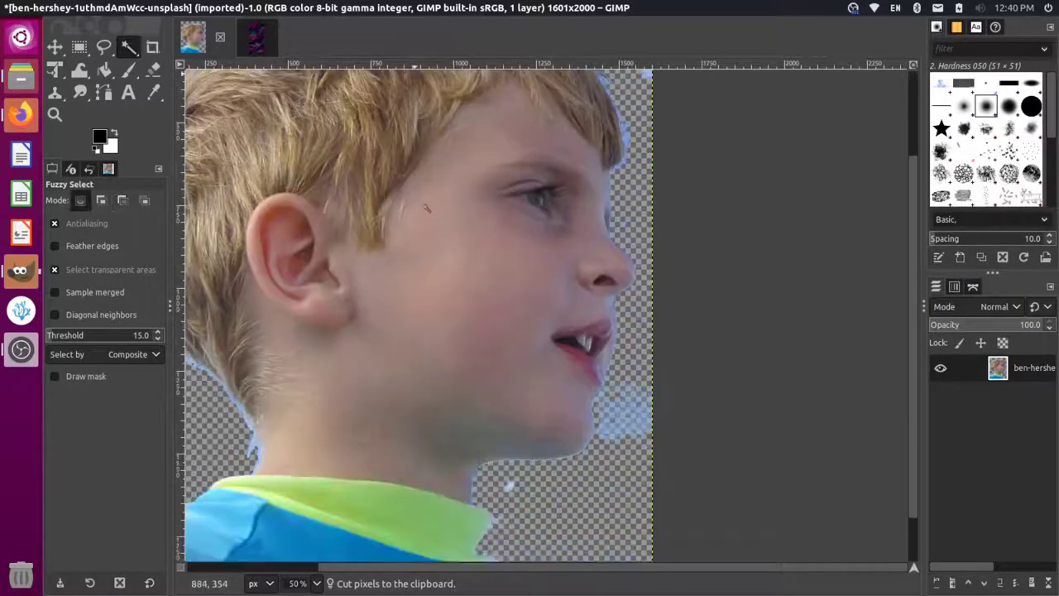
scroll(414, 190, "up", 3)
scroll(645, 165, "down", 3)
scroll(407, 389, "left", 3)
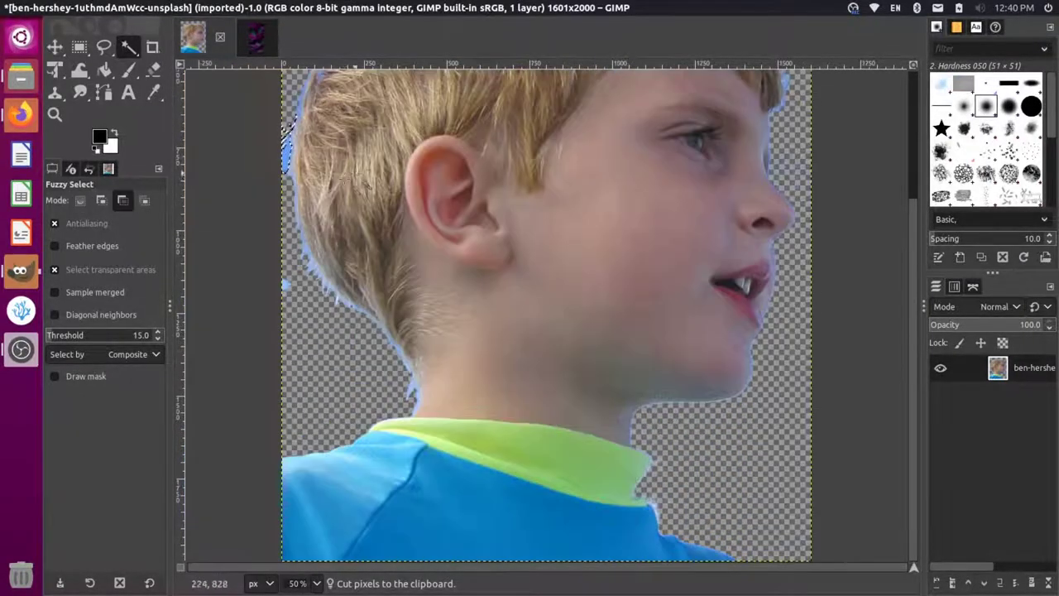
scroll(410, 392, "up", 4)
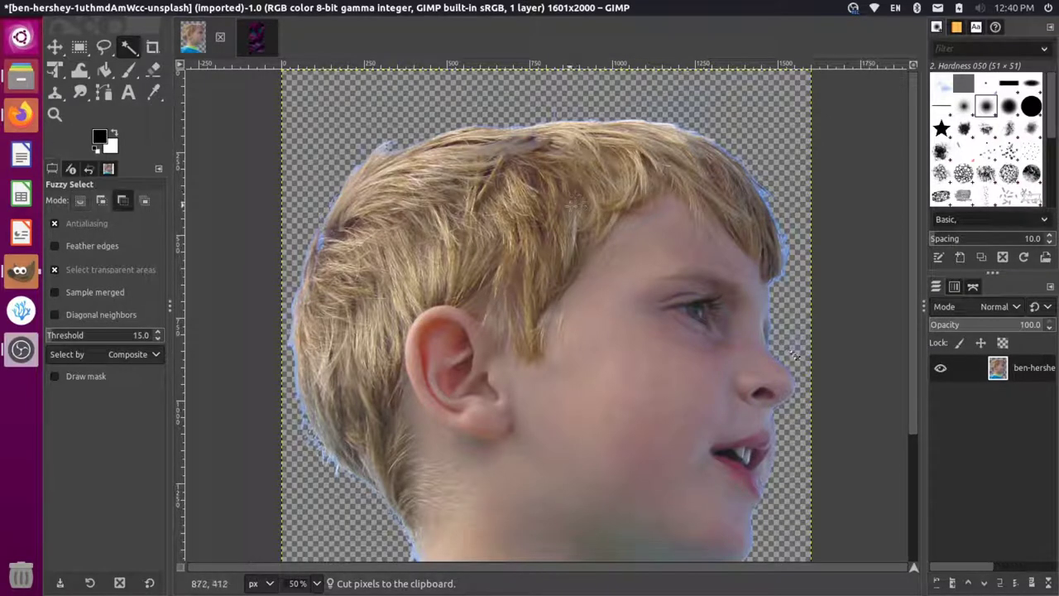
scroll(579, 204, "down", 3, "ctrl")
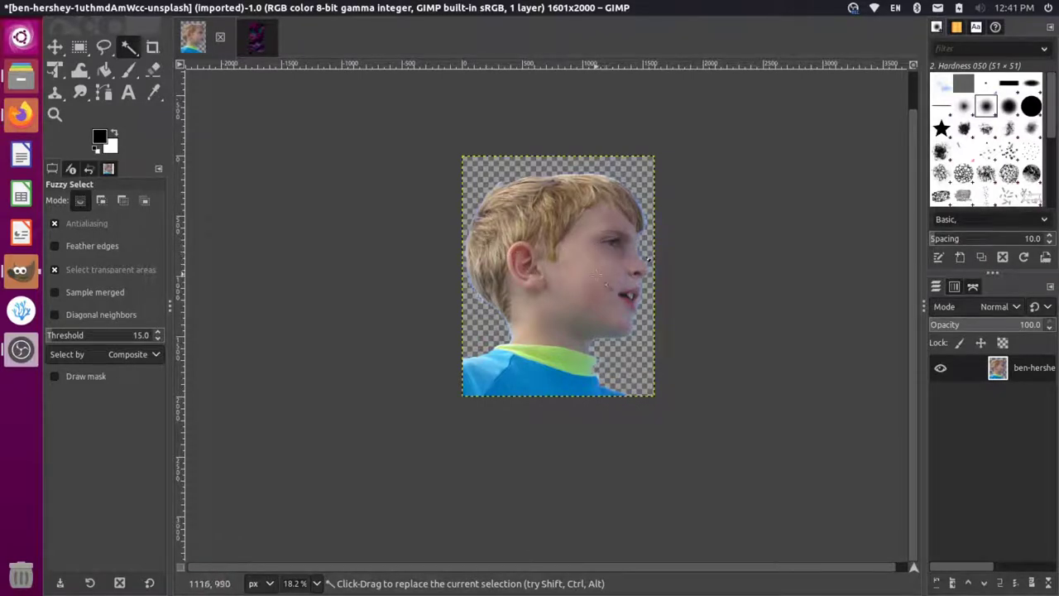
Add a White (full opacity) layer mask to the boy's layer and widen the dock panels
right_click(1000, 370)
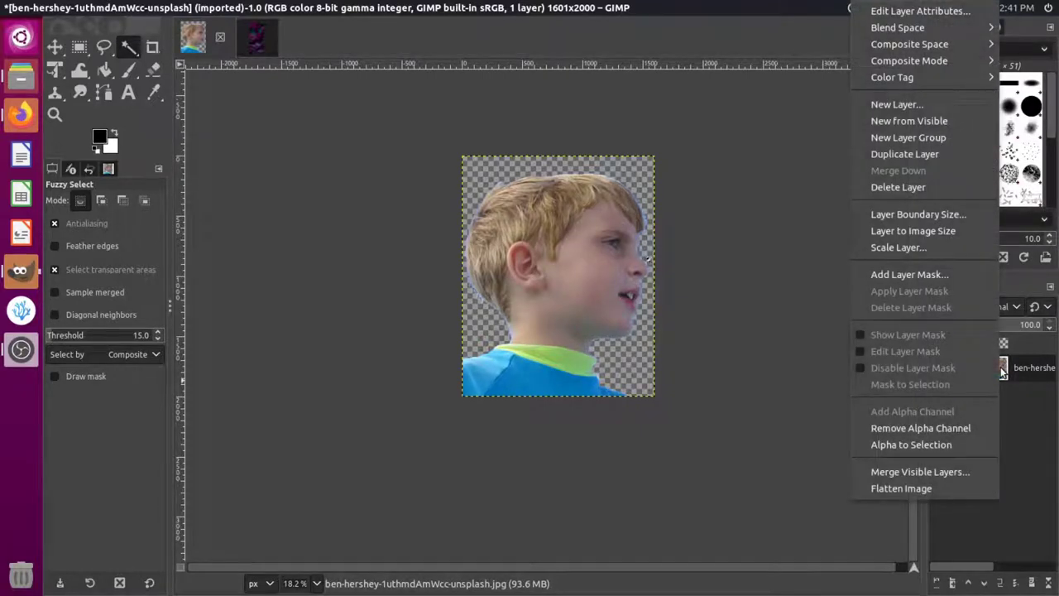
left_click(943, 273)
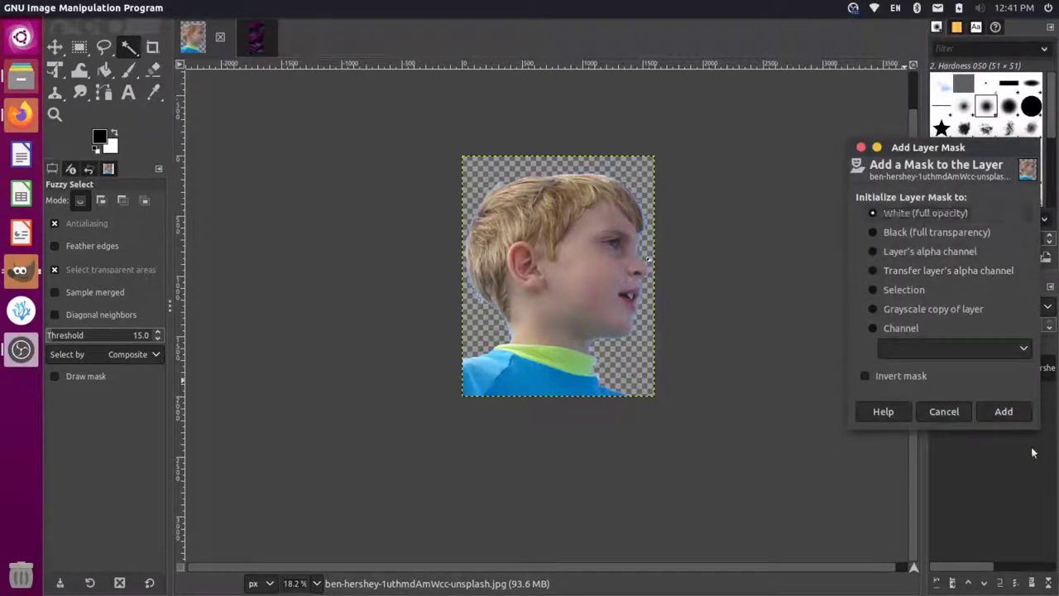
left_click(1014, 412)
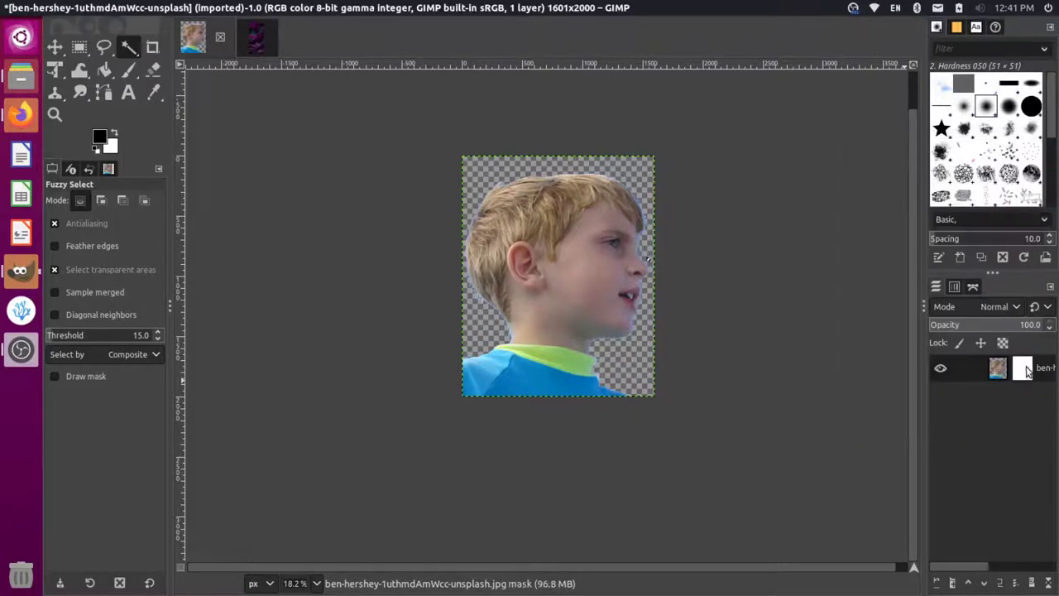
left_click_drag(926, 315, 864, 328)
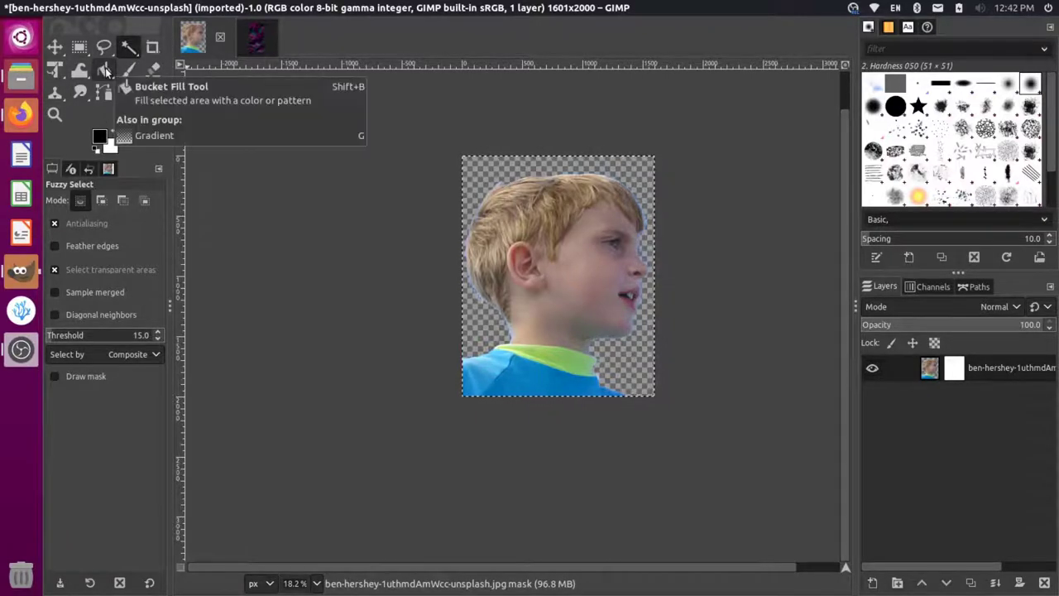
Draw an FG-to-BG linear gradient on the mask from the image's left edge to the chin
mouse_move(105, 70)
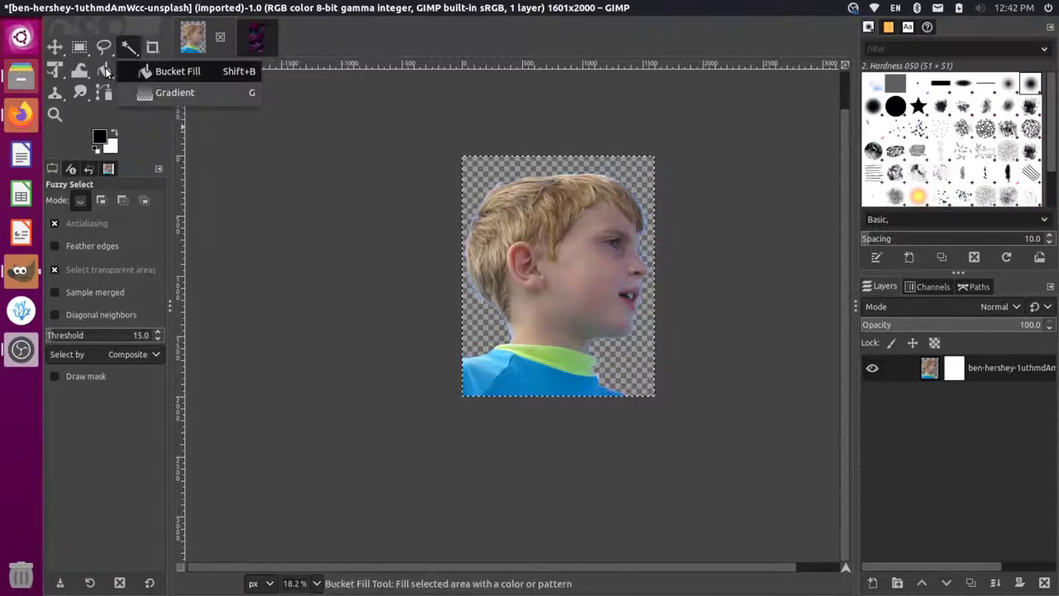
left_click(175, 93)
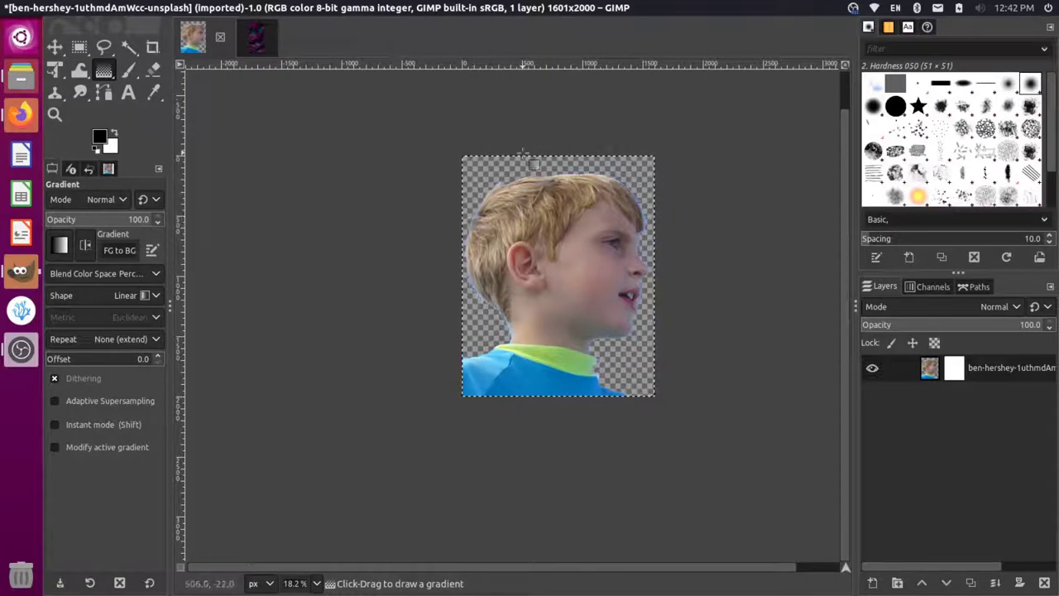
mouse_move(530, 146)
left_mouse_down()
mouse_move(558, 361)
mouse_move(560, 289)
mouse_move(554, 278)
mouse_move(562, 398)
mouse_move(621, 315)
mouse_move(659, 220)
left_mouse_up()
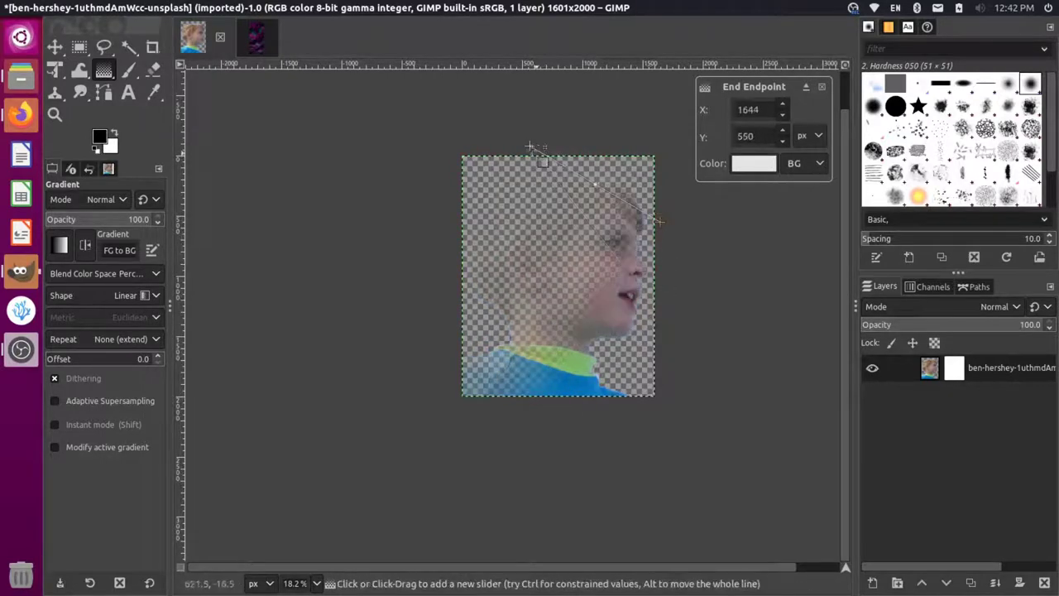
left_click_drag(529, 146, 562, 419)
left_click_drag(662, 225, 660, 317)
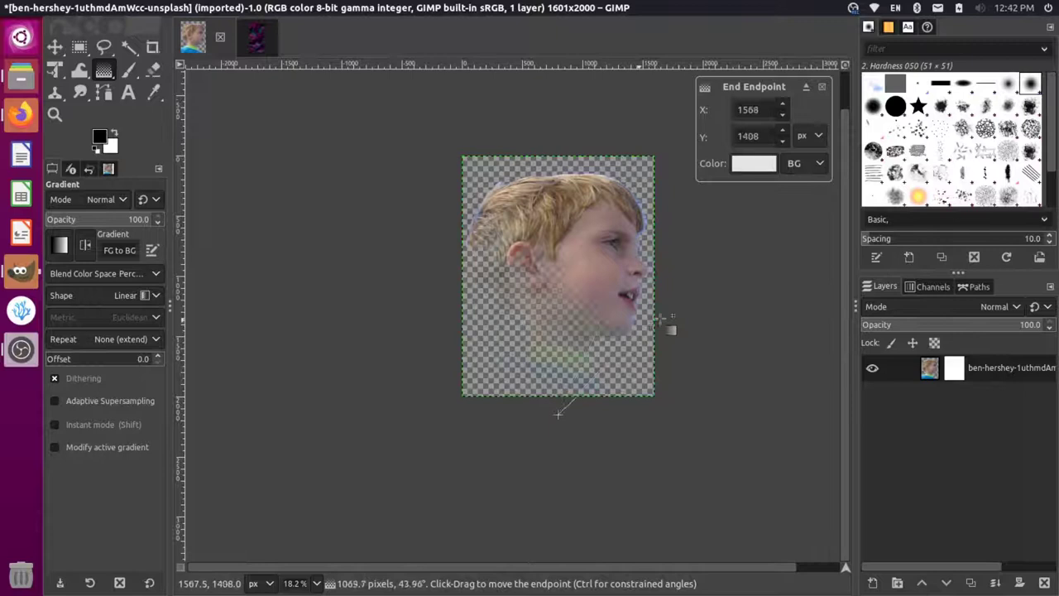
left_click_drag(559, 413, 395, 314)
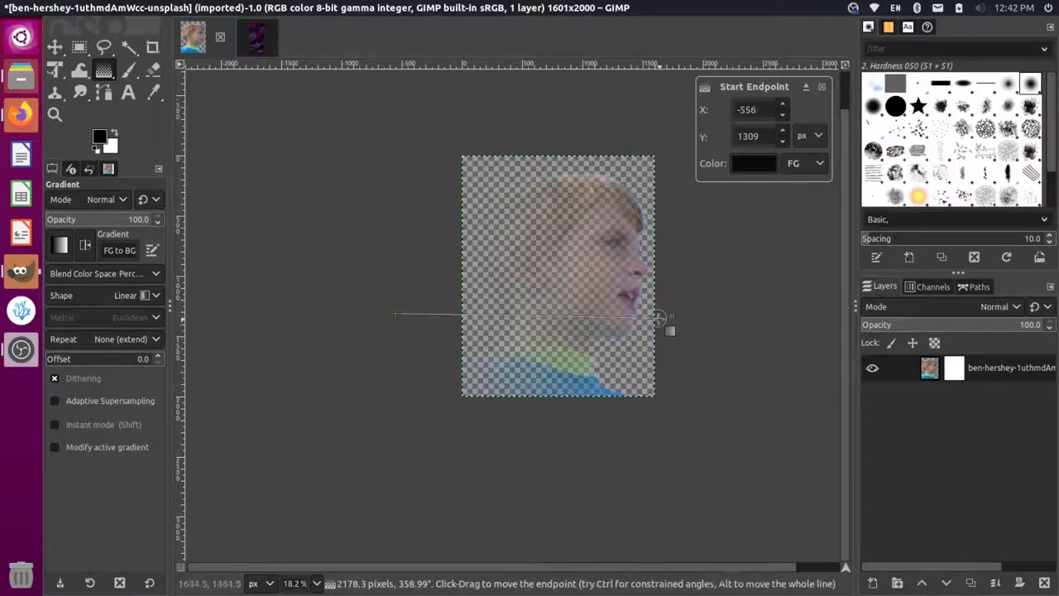
left_click_drag(658, 316, 592, 318)
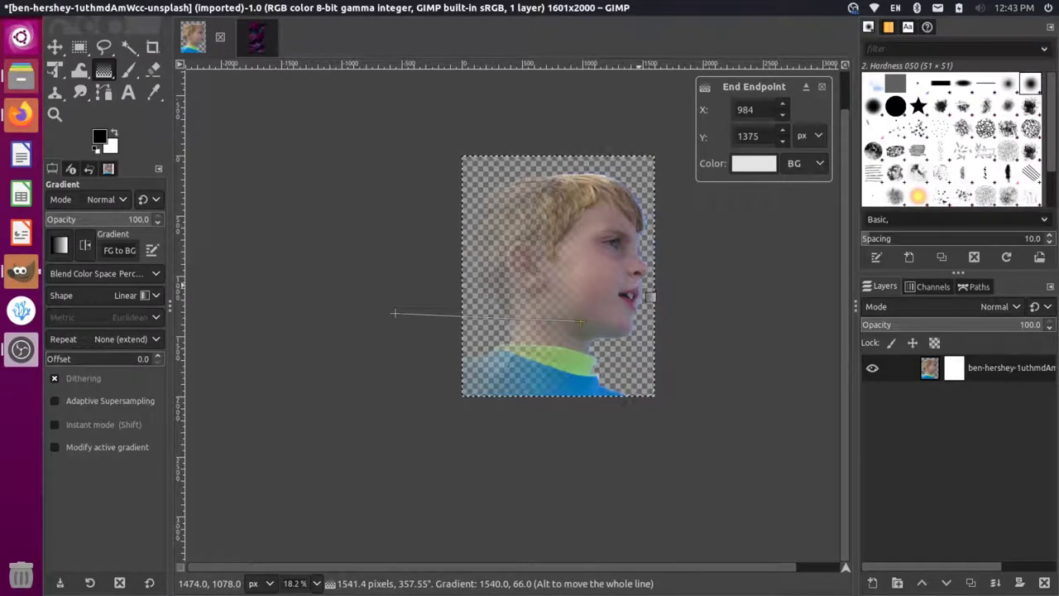
key("Return")
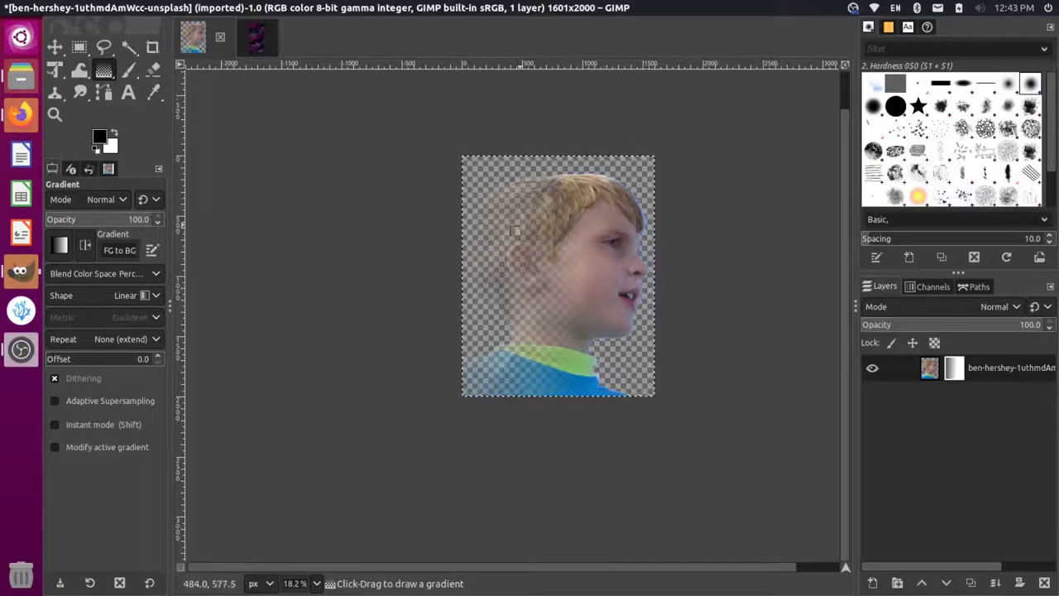
Undo a trial mask shift, then Apply Layer Mask to bake the fade into the boy layer
left_click(55, 47)
left_click_drag(601, 264, 676, 254)
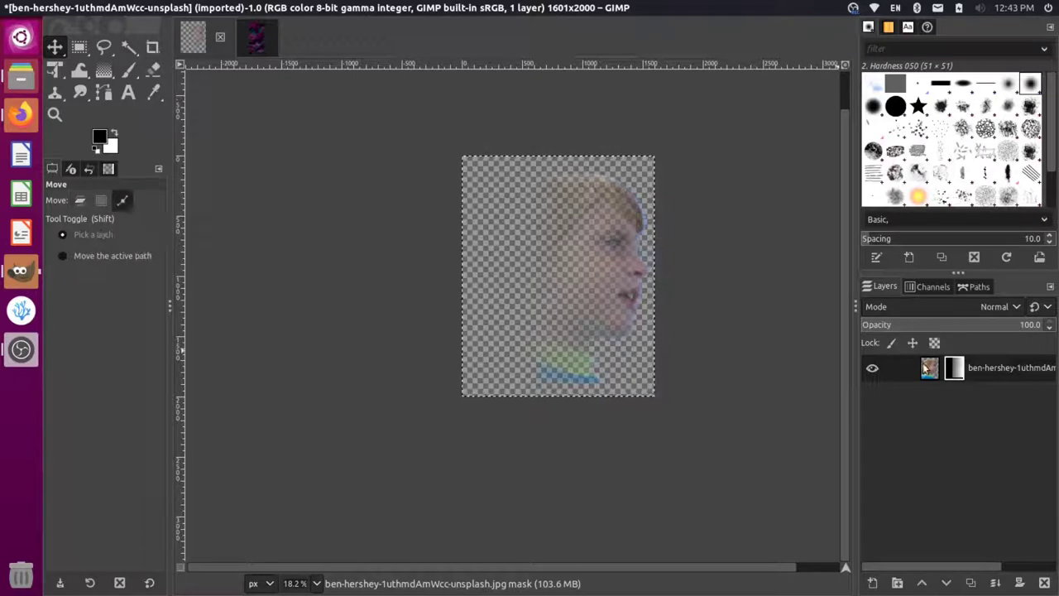
key("ctrl+z")
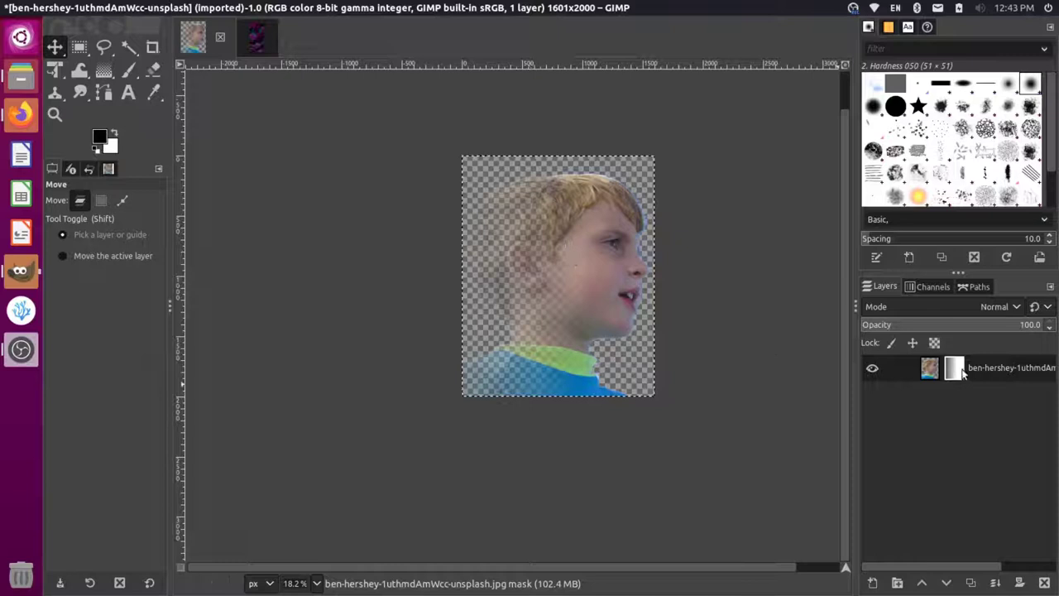
right_click(962, 373)
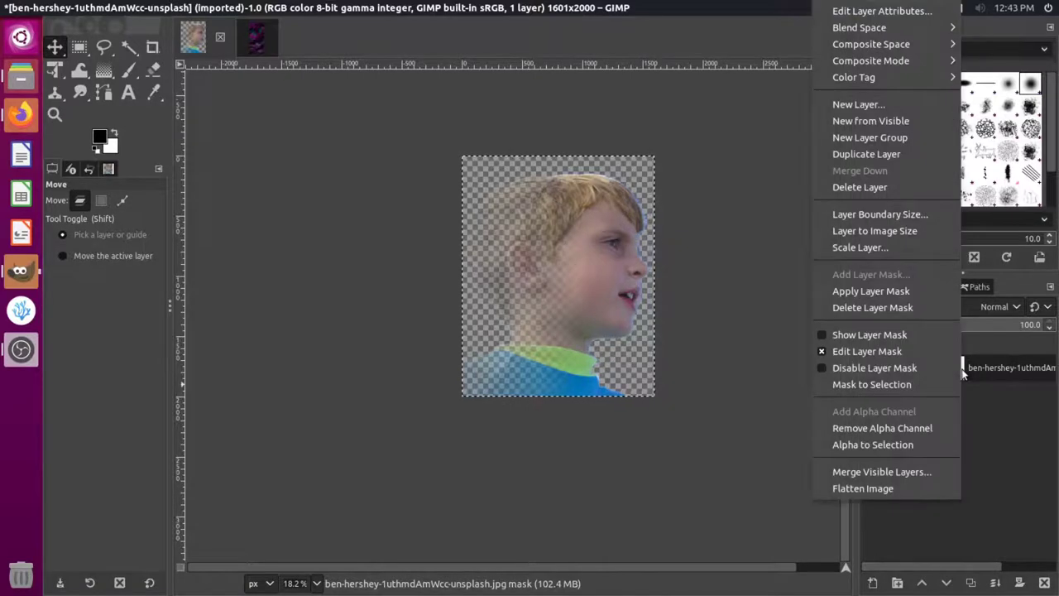
left_click(869, 291)
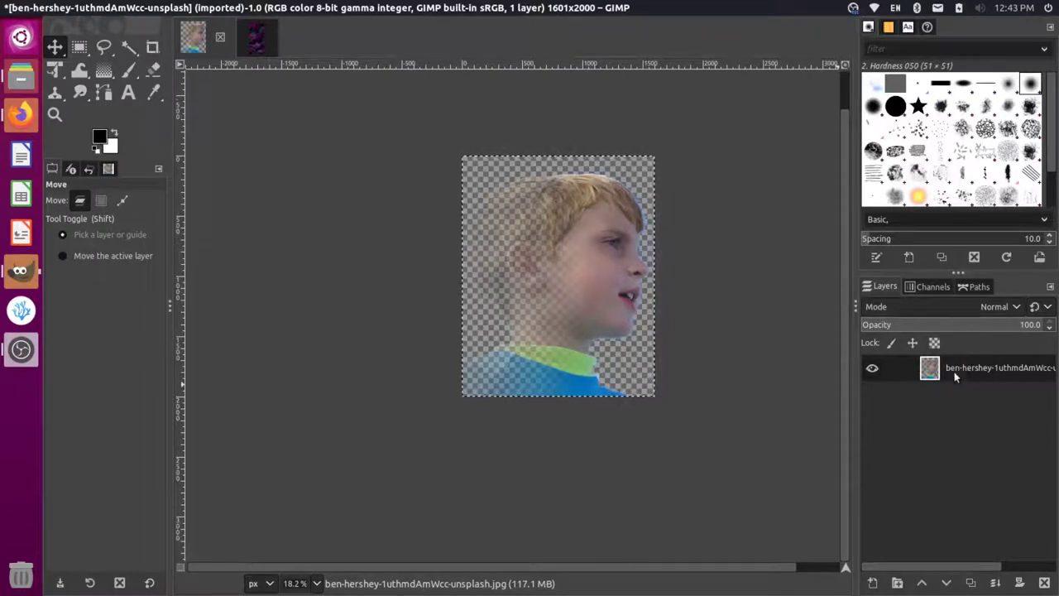
left_click_drag(623, 288, 647, 292)
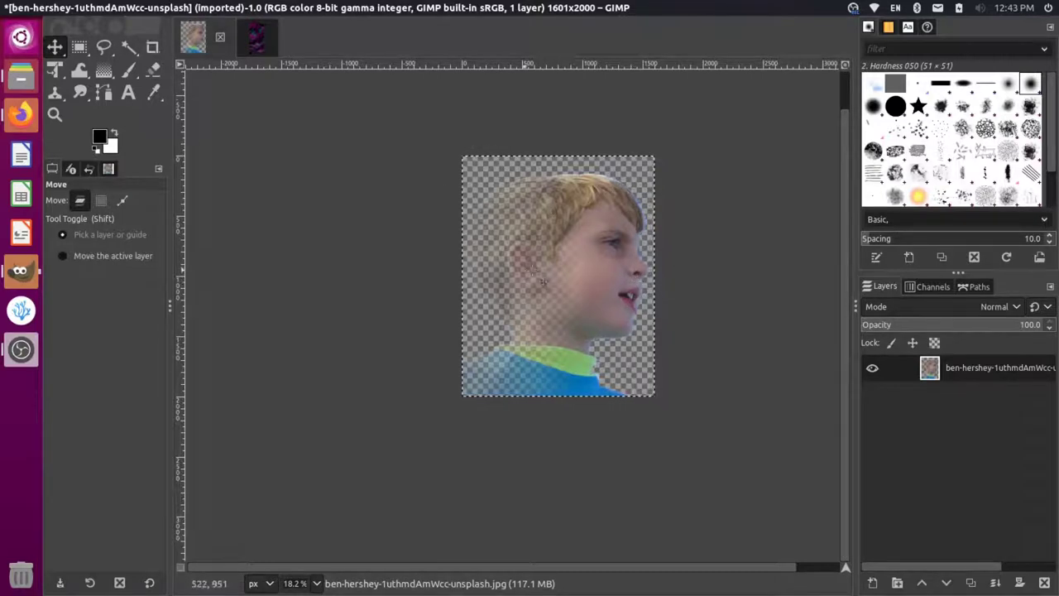
Crop the purple pattern image to its top 2160×2440 area and return to the boy image
left_click(256, 42)
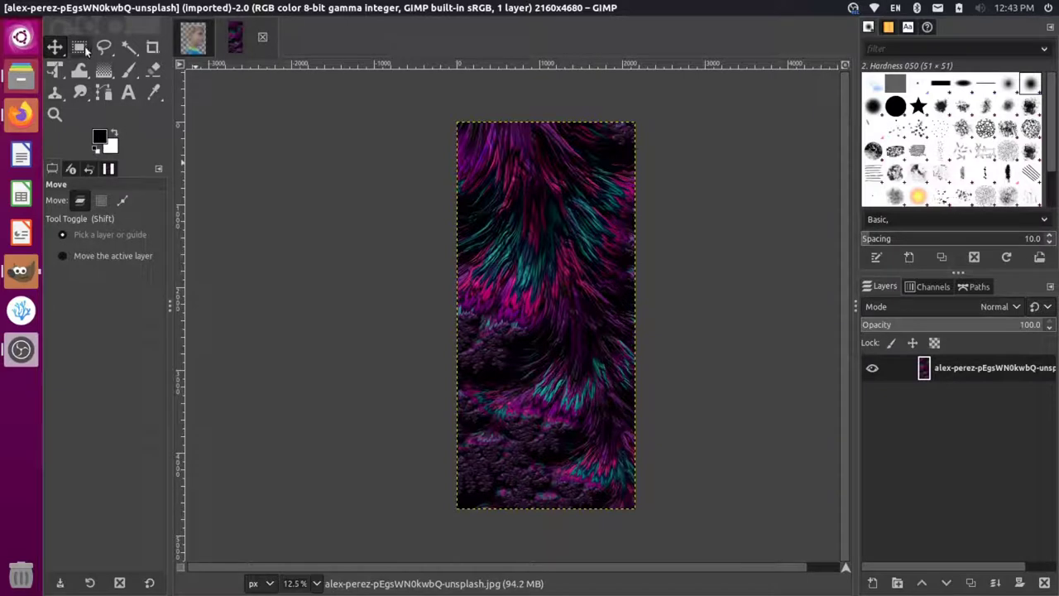
left_click(152, 47)
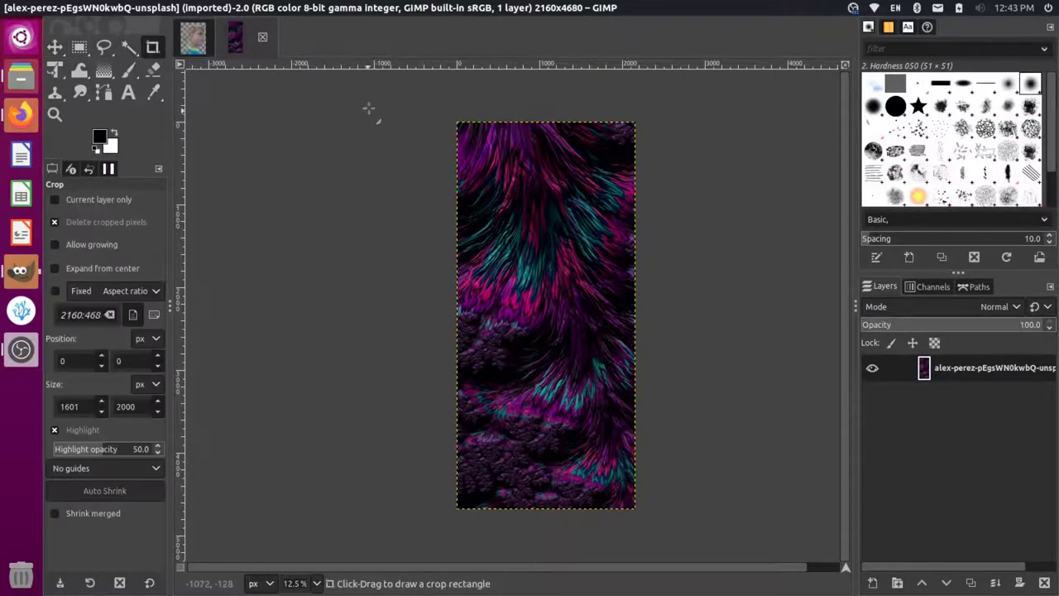
left_click_drag(458, 123, 676, 324)
key("Return")
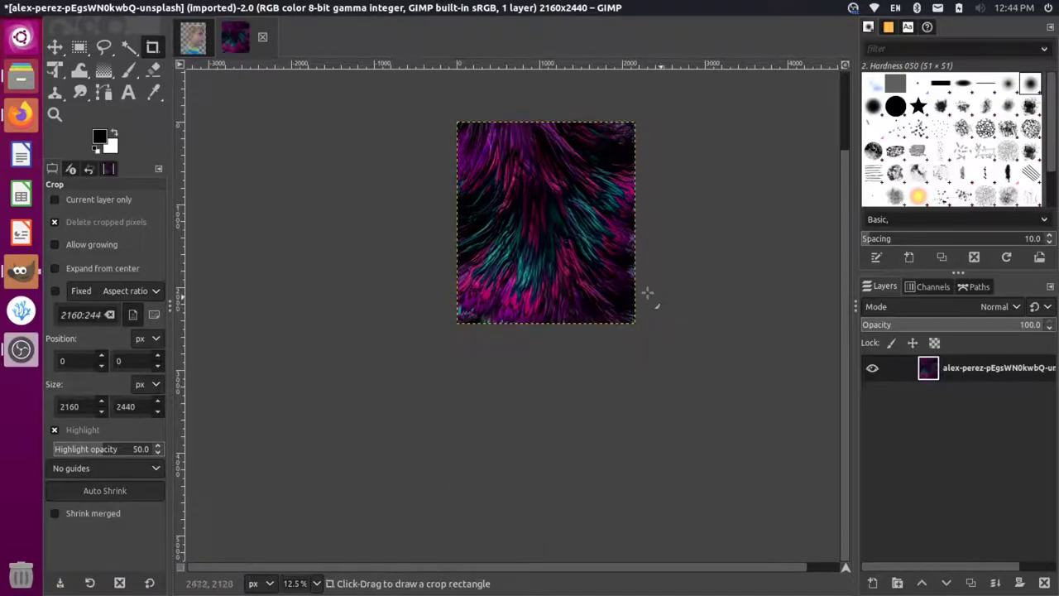
scroll(559, 283, "up", 3)
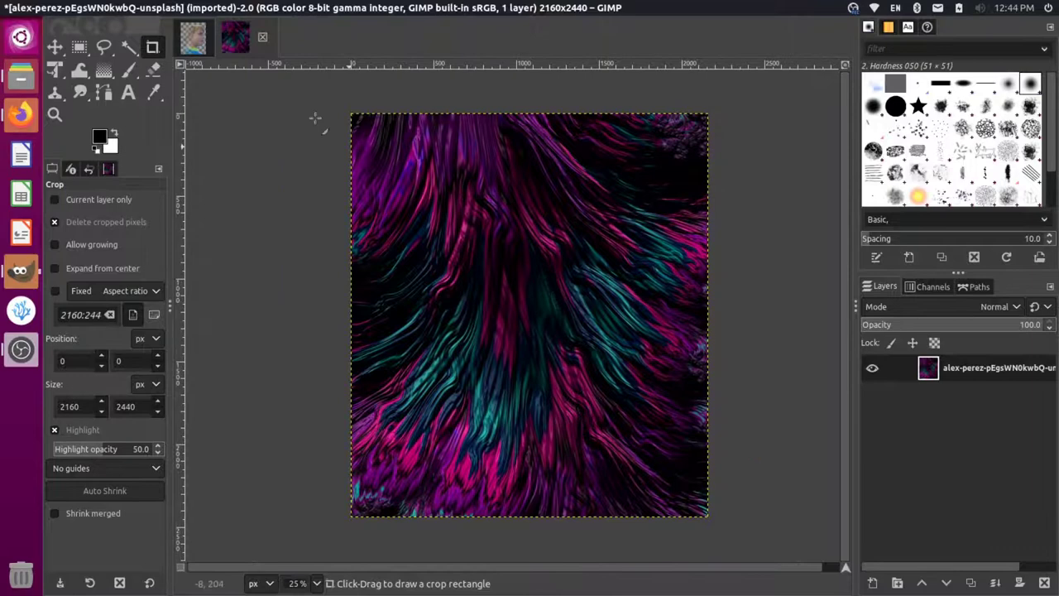
left_click(196, 42)
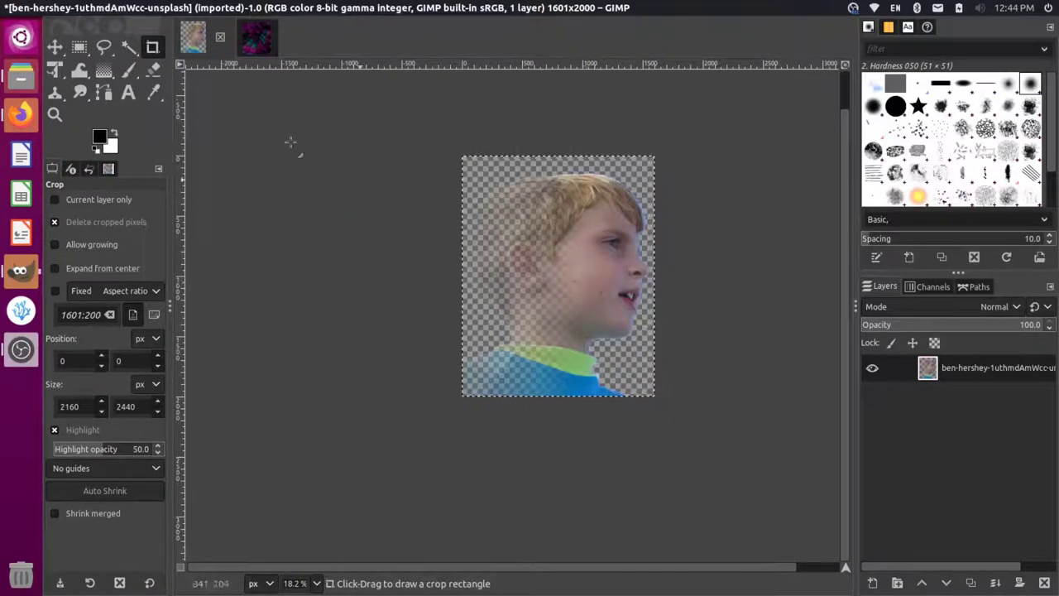
Copy the whole faded boy image and paste it onto the pattern image
key("m")
key("ctrl+a")
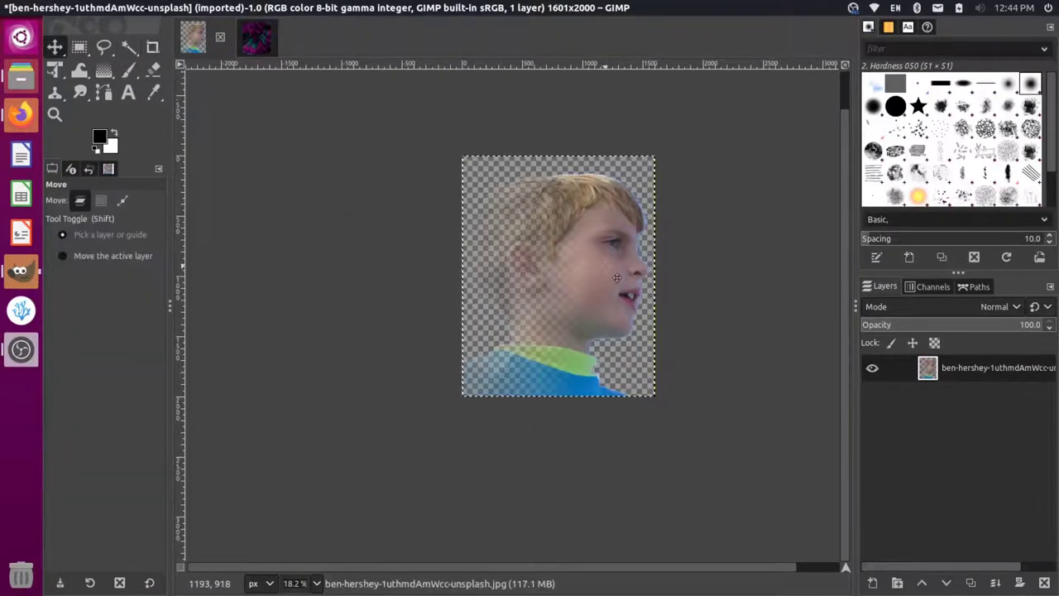
key("ctrl+c")
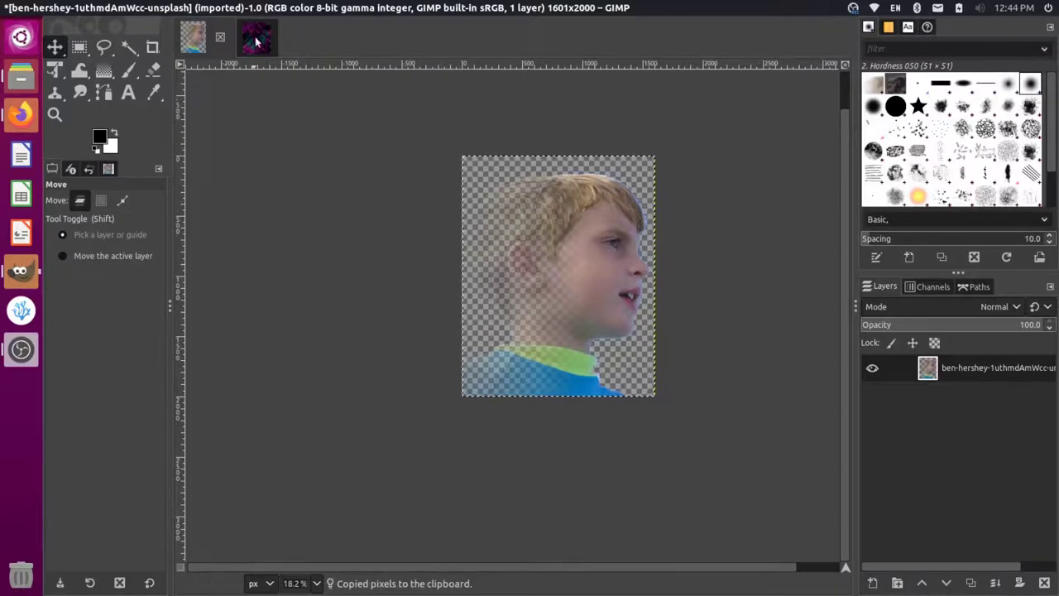
key("ctrl+Tab")
key("ctrl+v")
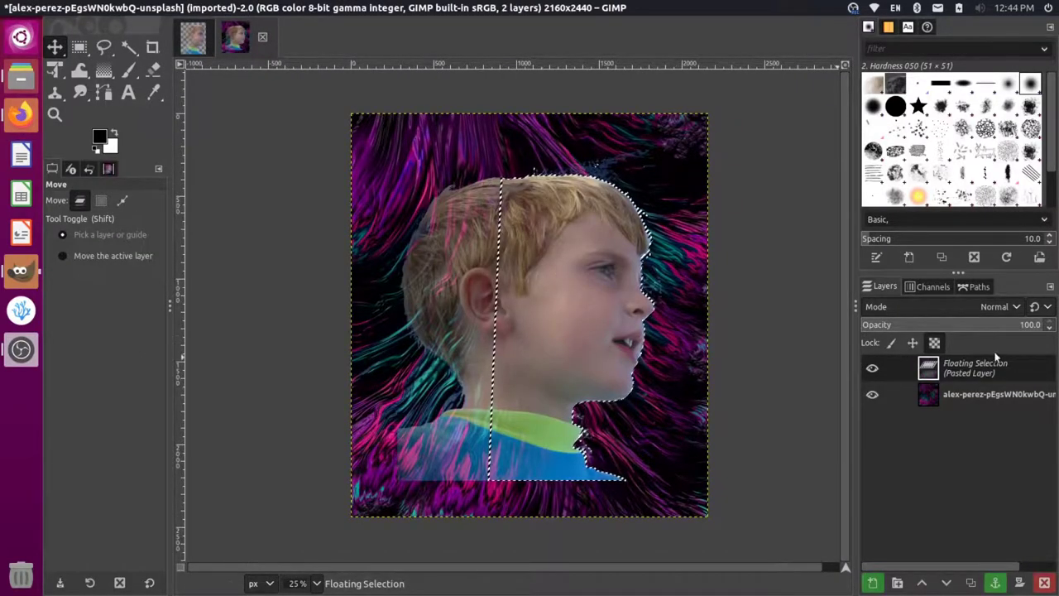
Turn the floating selection into a new layer and move the boy slightly lower
right_click(953, 367)
mouse_move(860, 46)
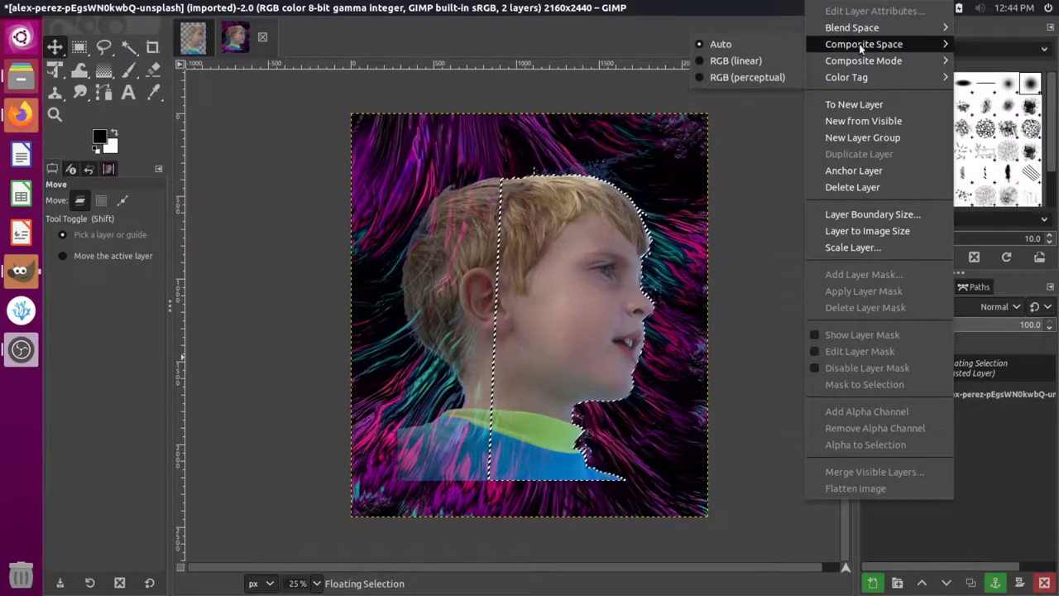
left_click(888, 102)
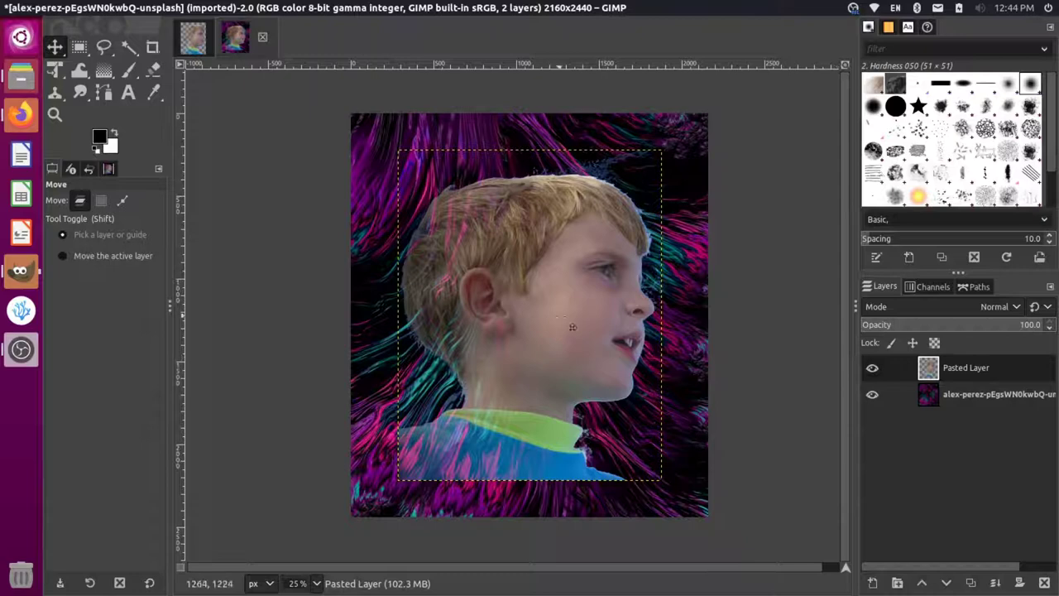
left_click_drag(580, 338, 577, 376)
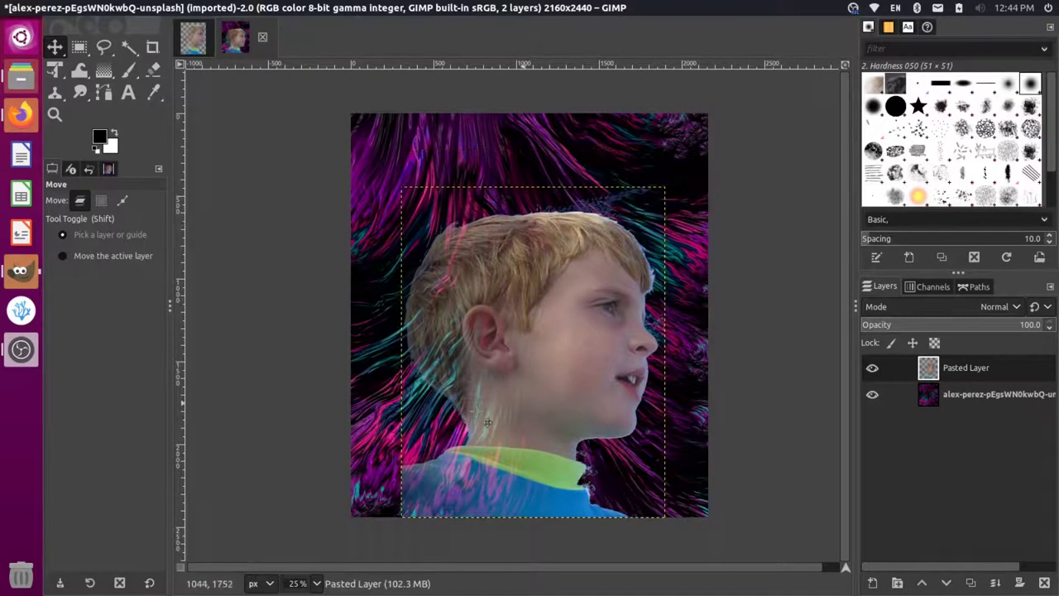
Crop the composite to remove the top band
left_click(152, 47)
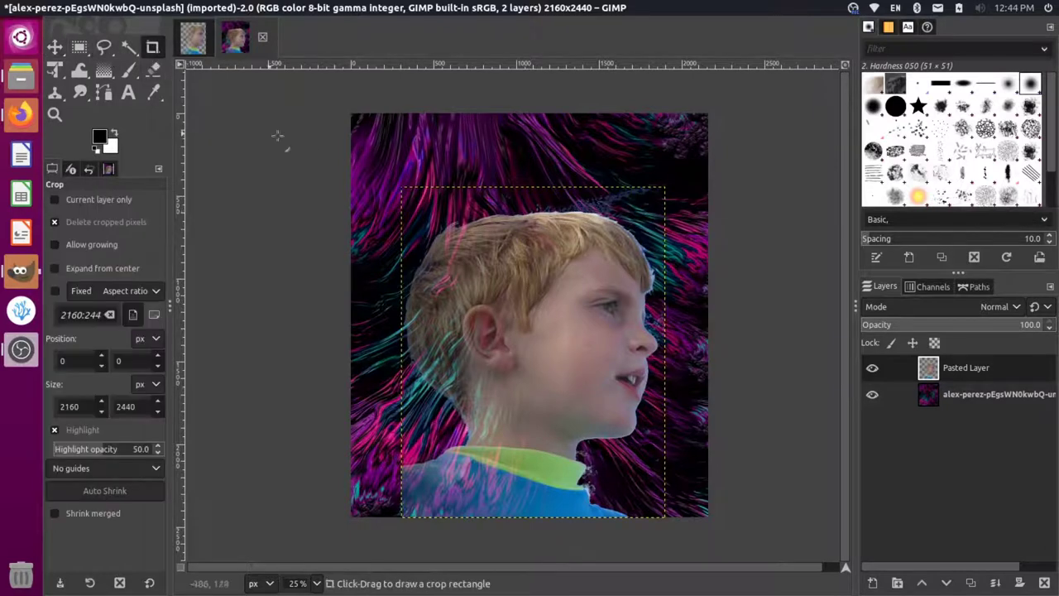
left_click_drag(317, 138, 720, 569)
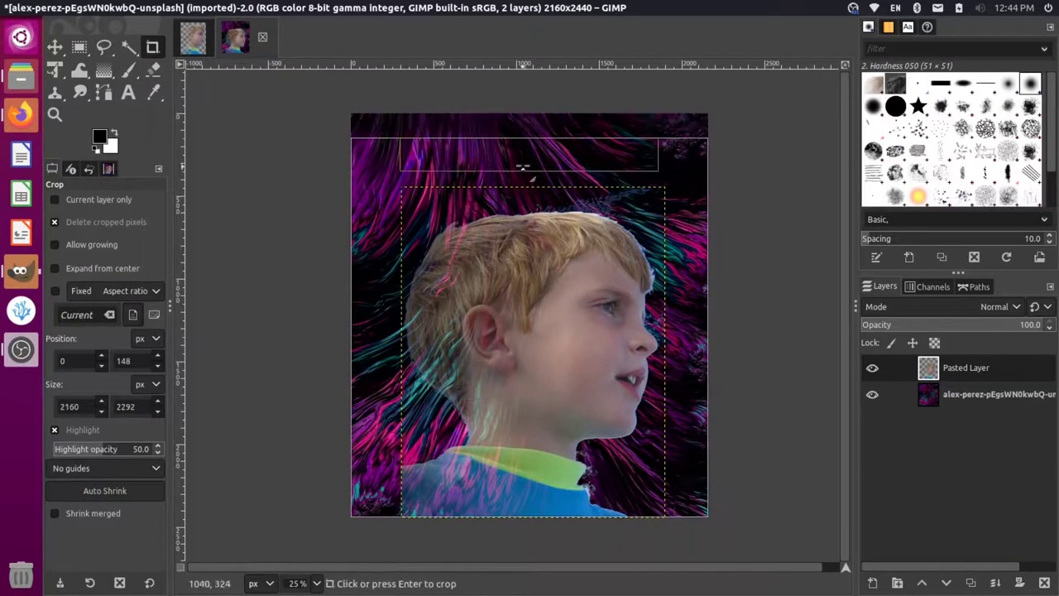
left_click_drag(520, 165, 527, 206)
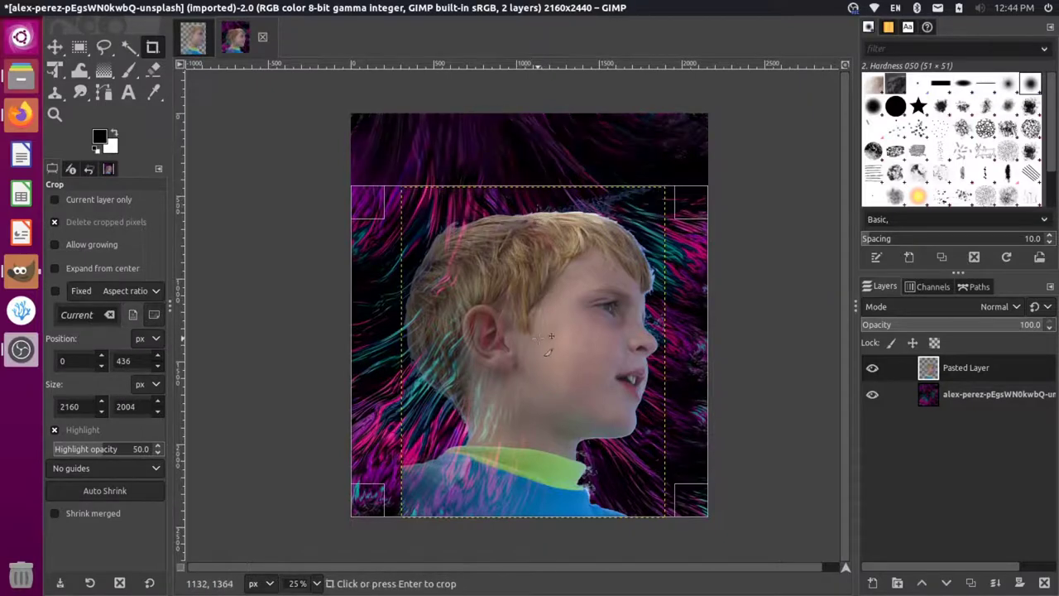
left_click(550, 336)
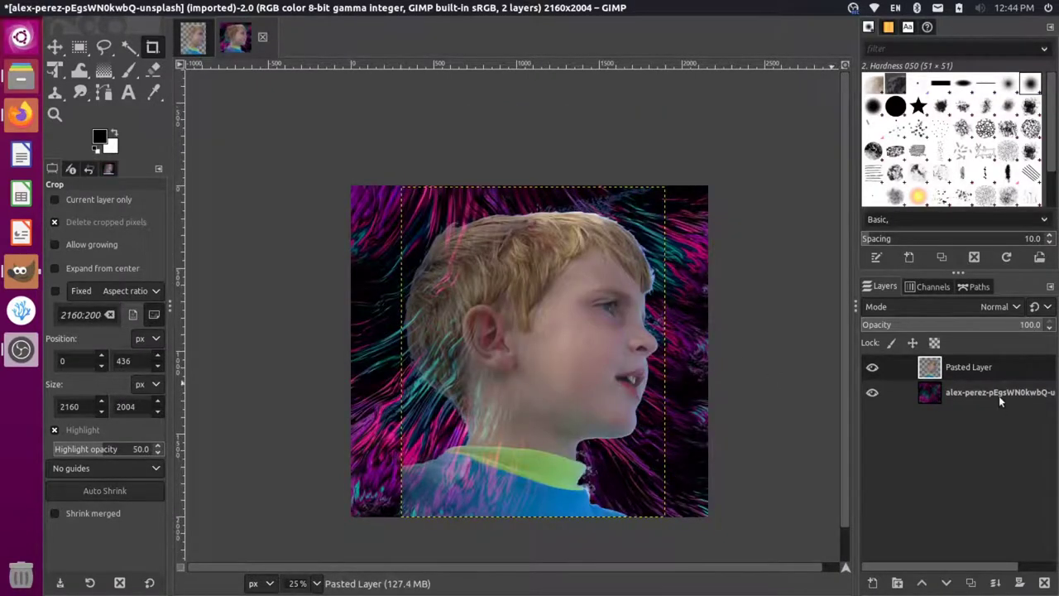
Shift the boy's Pasted Layer further to the left
left_click(1001, 395)
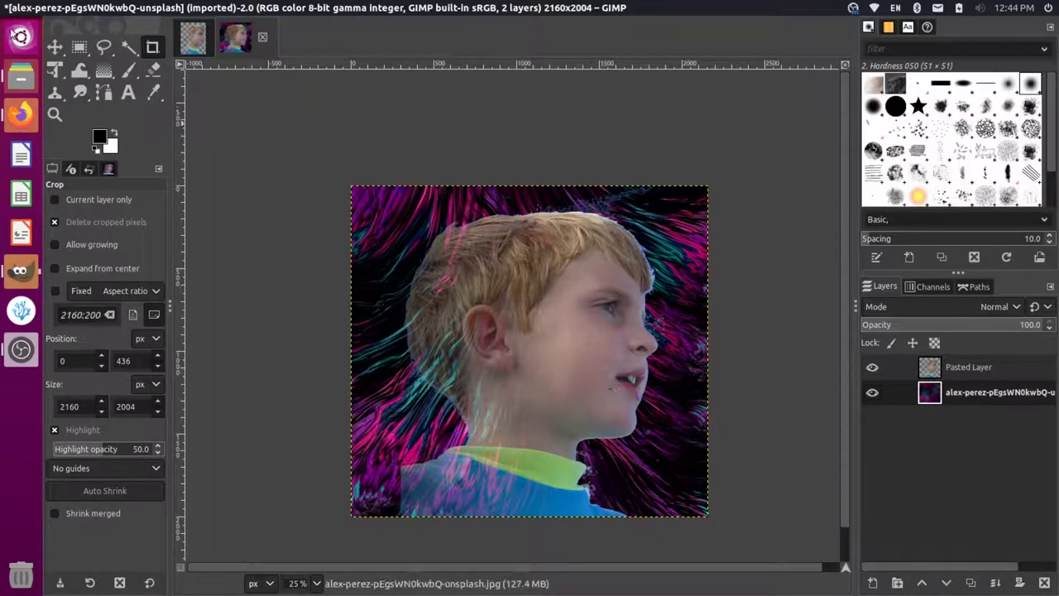
key("m")
left_click_drag(602, 327, 549, 341)
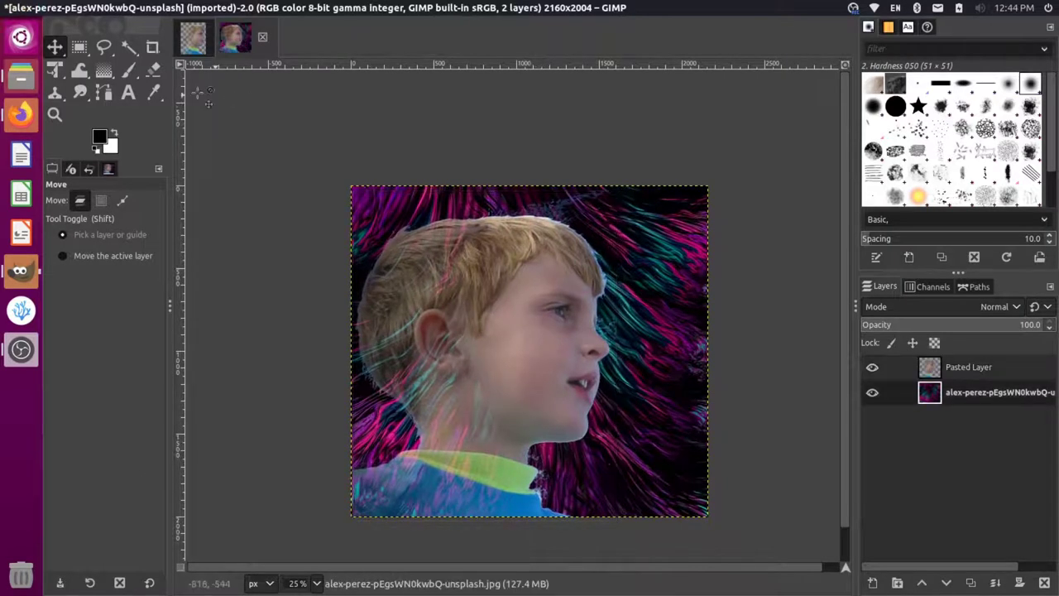
Crop tightly around the boy to 1640×1872 pixels
left_click(152, 47)
left_click_drag(326, 214, 623, 516)
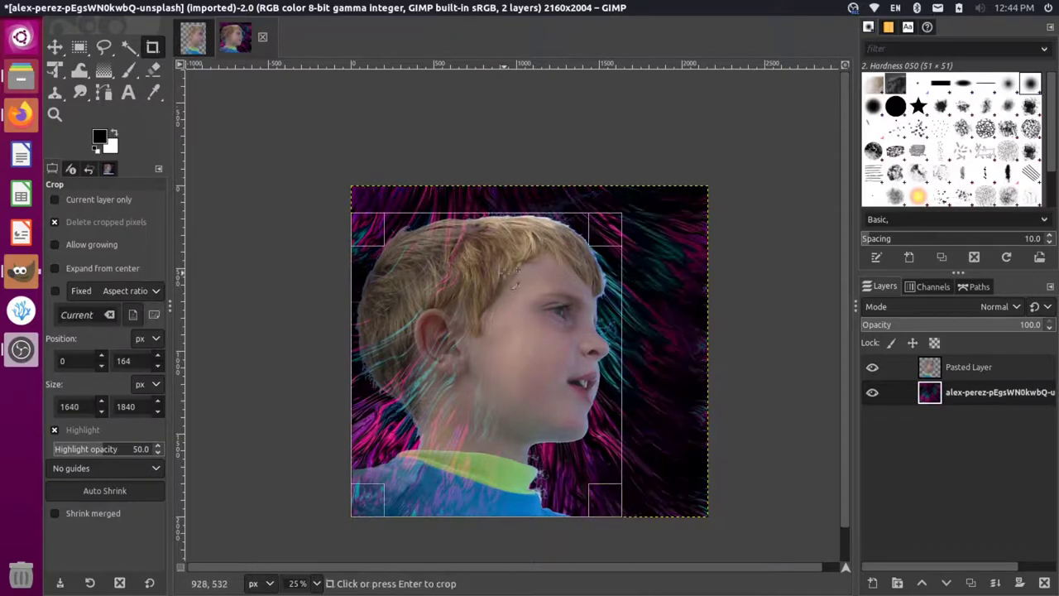
left_click_drag(506, 214, 506, 207)
left_click(510, 334)
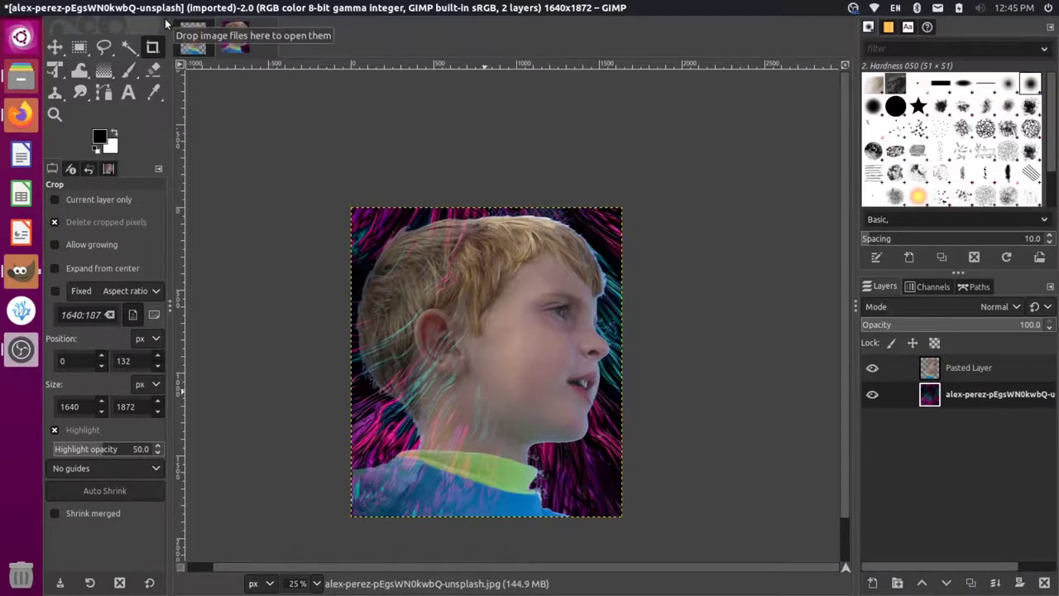
Bring up the 'Create Transparent Gradient in GIMP' YouTube tab in Firefox
key("alt+Tab")
left_click(115, 26)
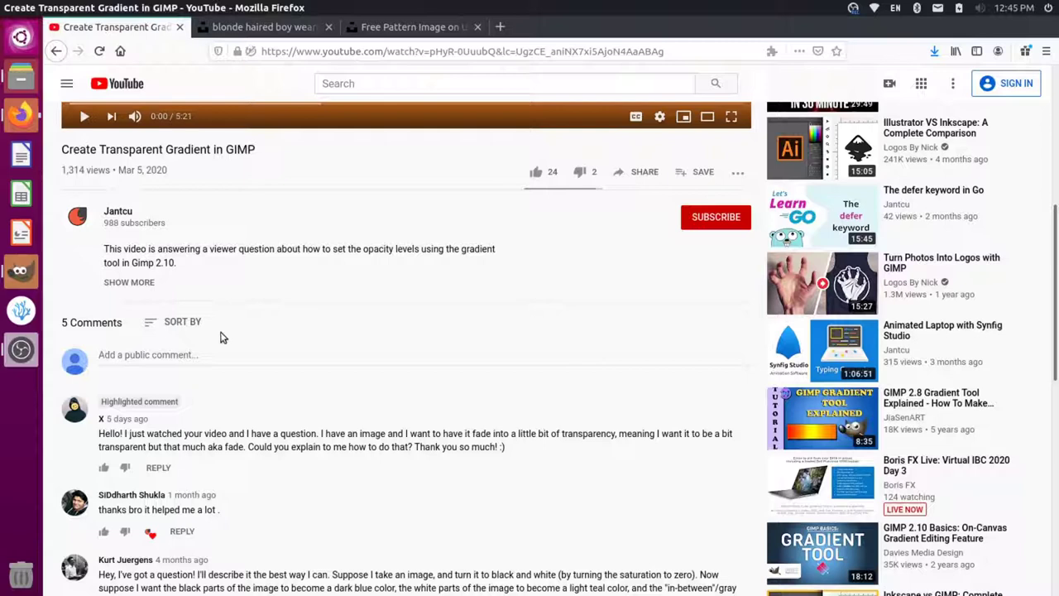